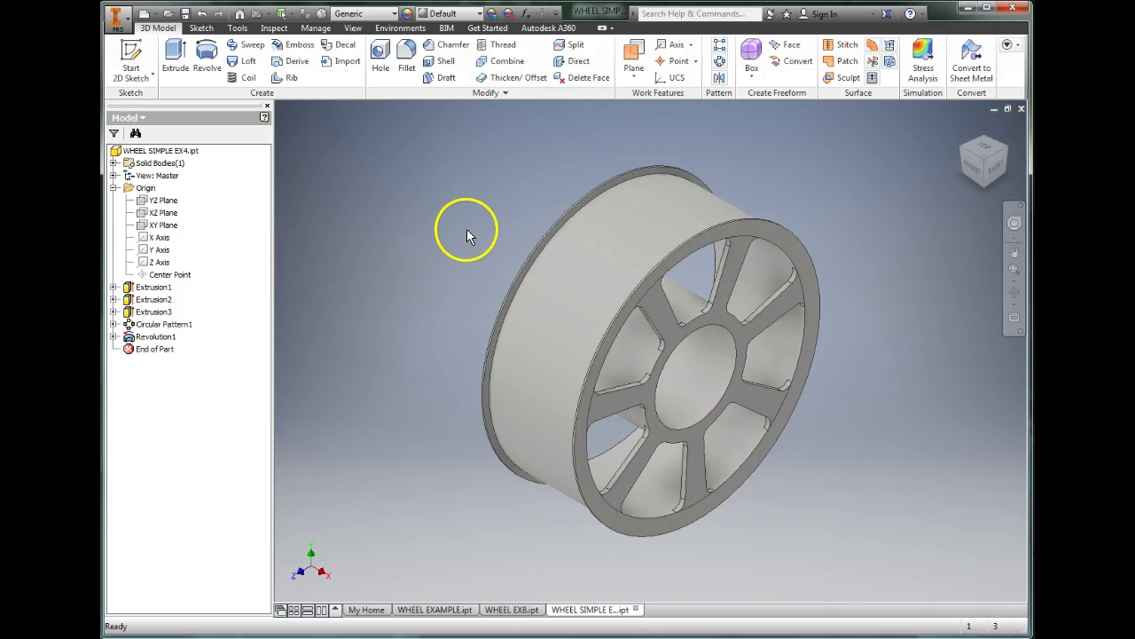
Delete the Revolution1 feature from the wheel
right_click(171, 346)
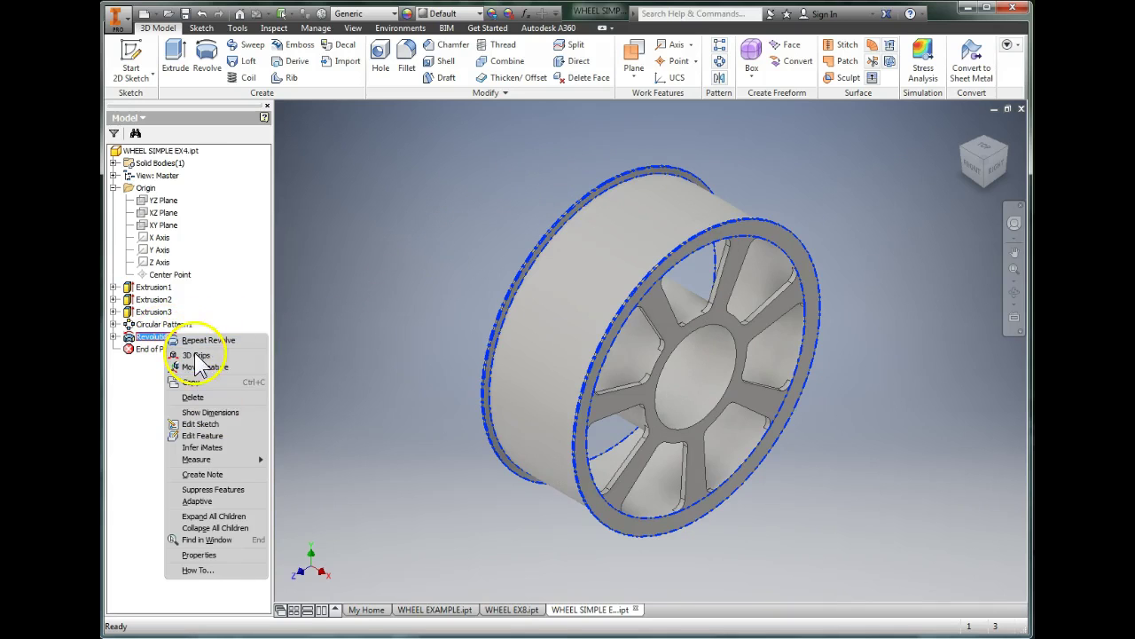
click(219, 398)
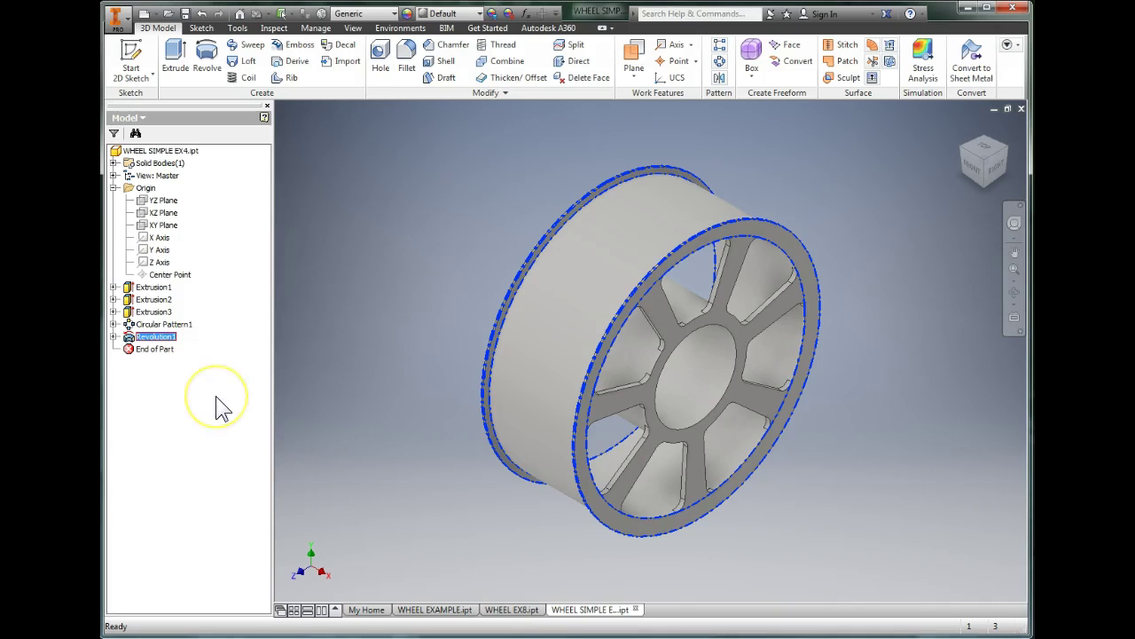
click(263, 180)
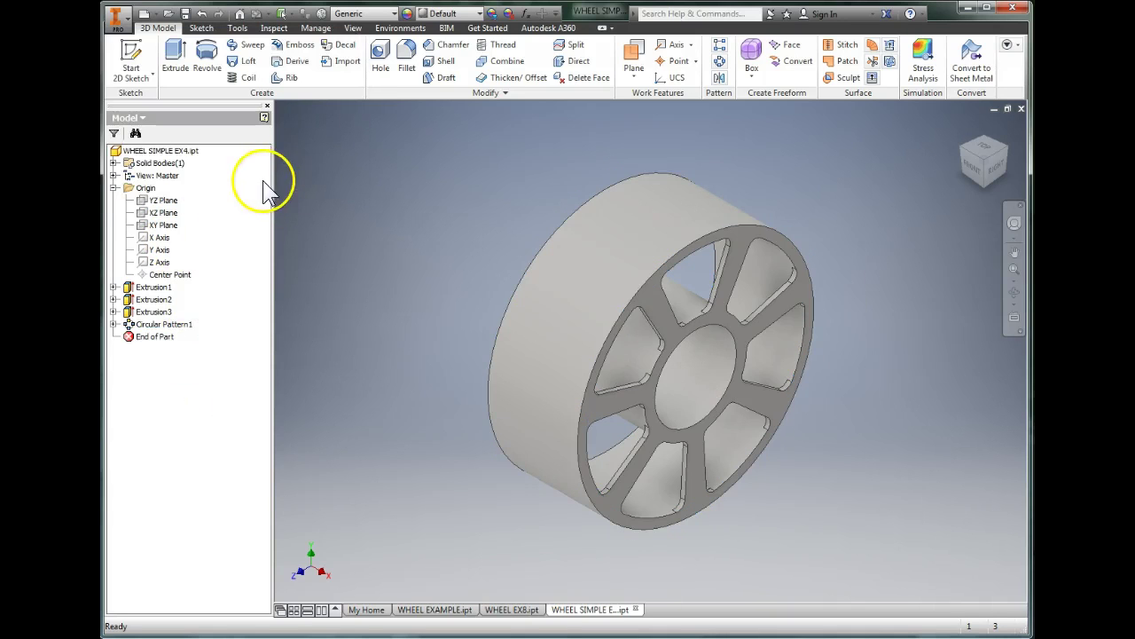
Start a new sketch on the XY plane and slice the graphics at the sketch plane
click(167, 226)
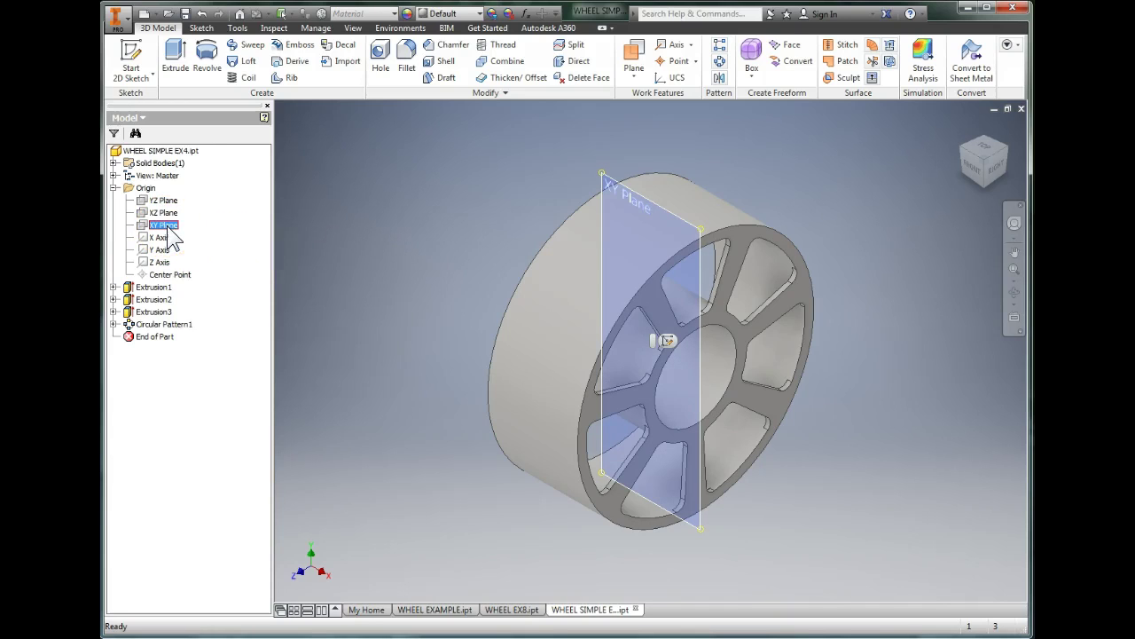
right_click(171, 232)
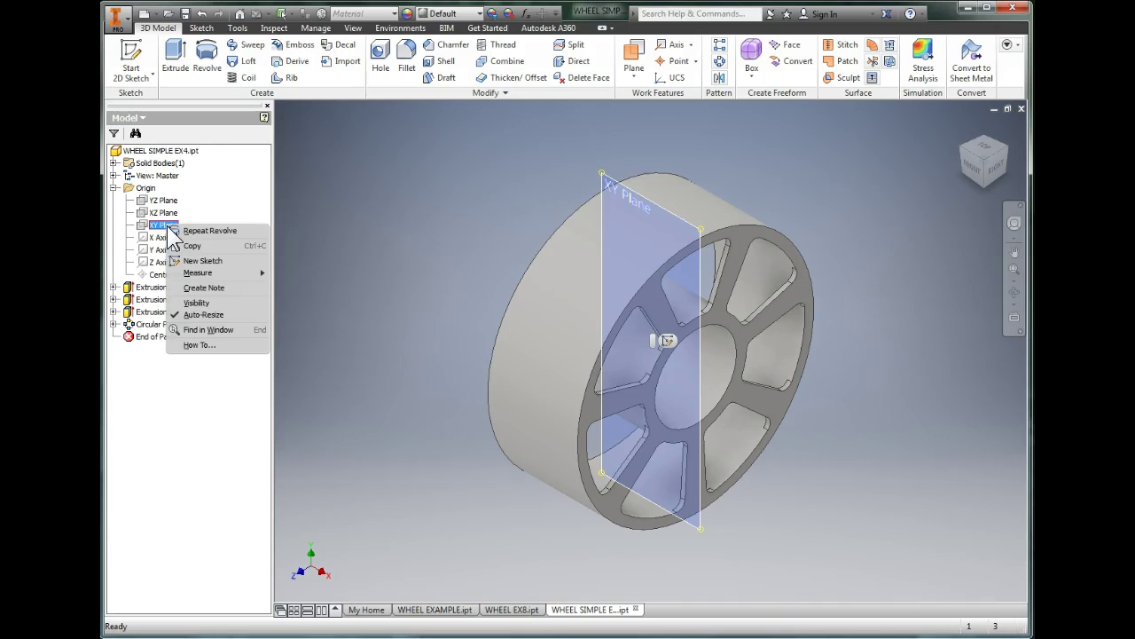
click(203, 261)
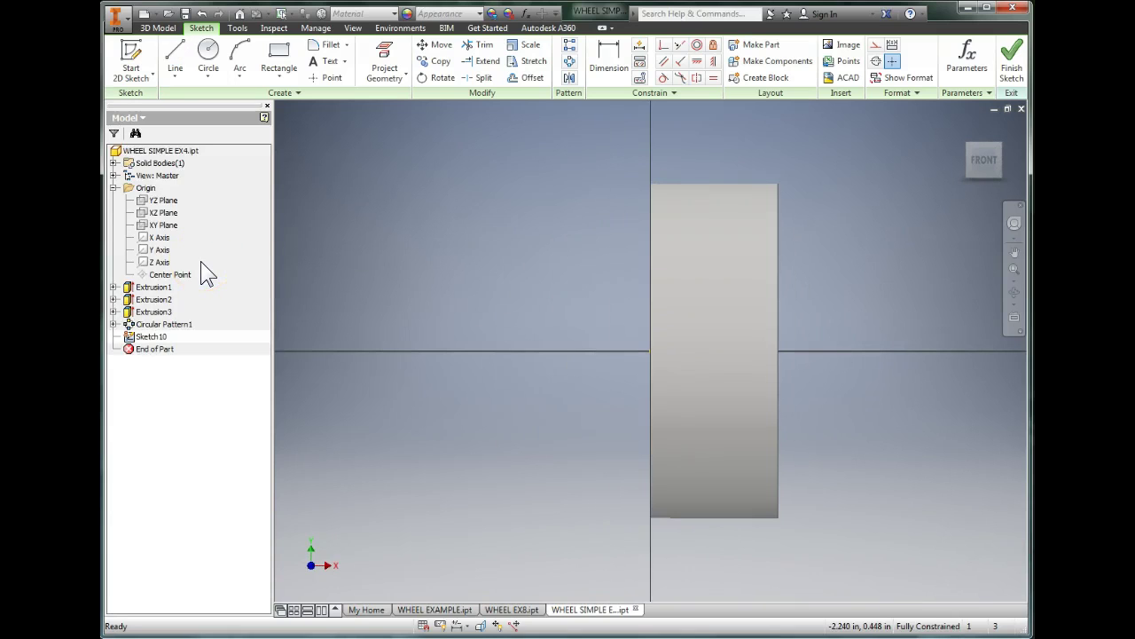
click(353, 28)
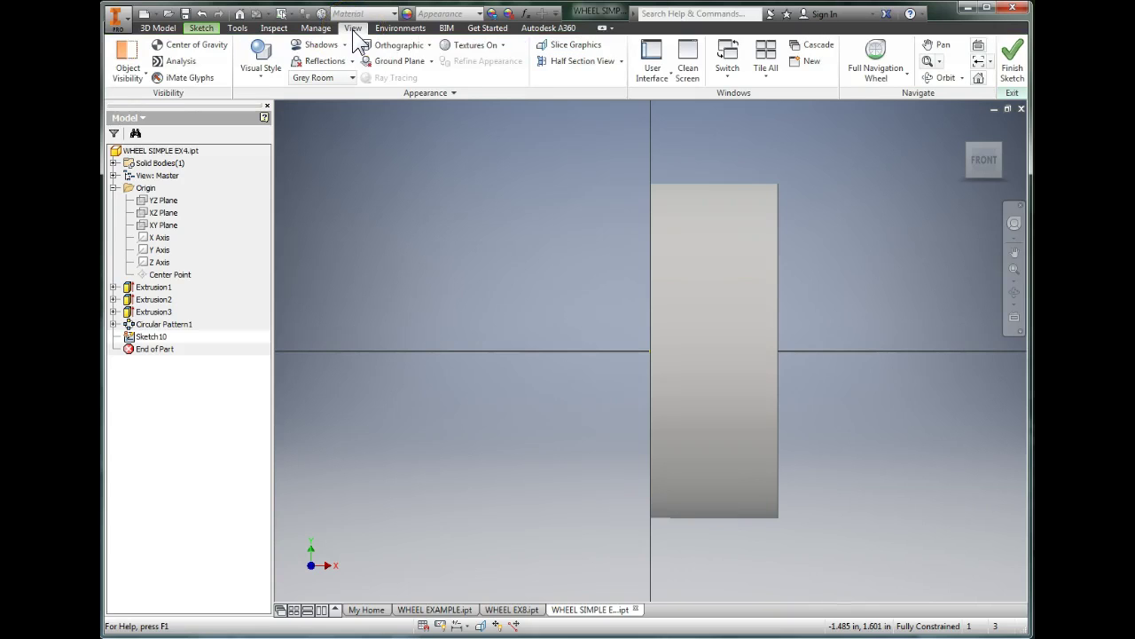
click(576, 47)
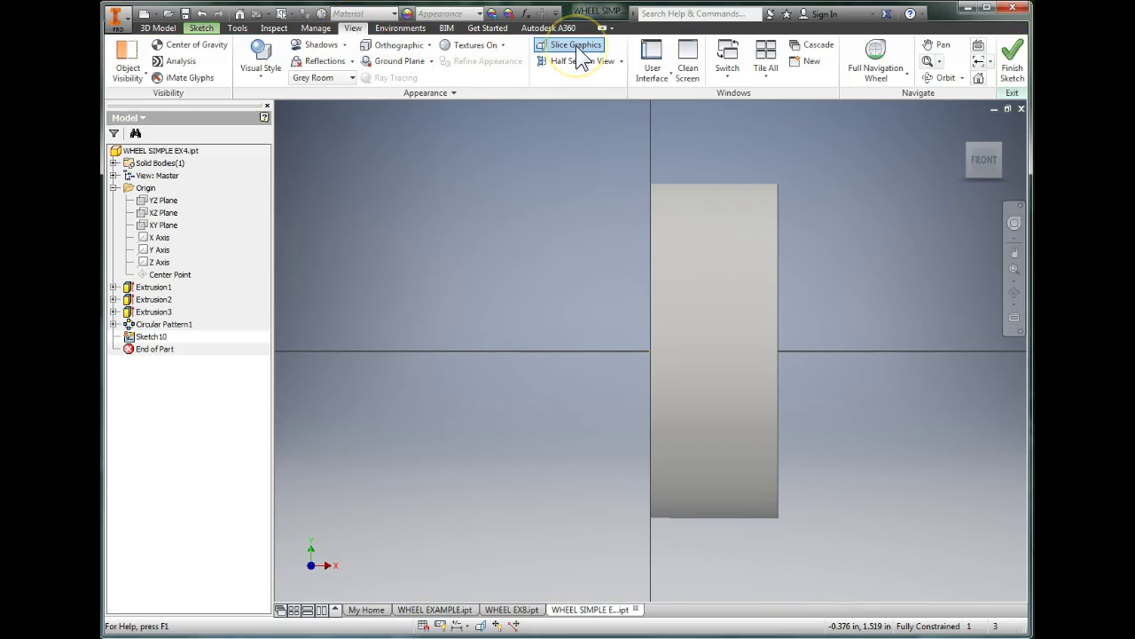
click(517, 256)
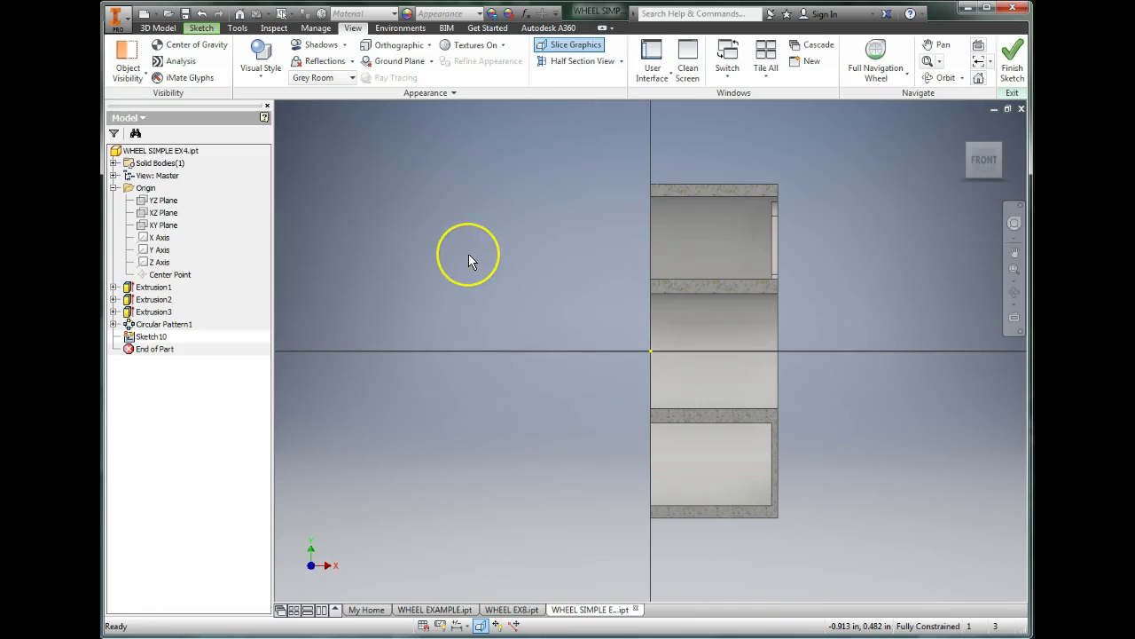
Draw a construction rectangle across the wheel's width, from the vertical axis above the hub down to the horizontal axis
click(202, 28)
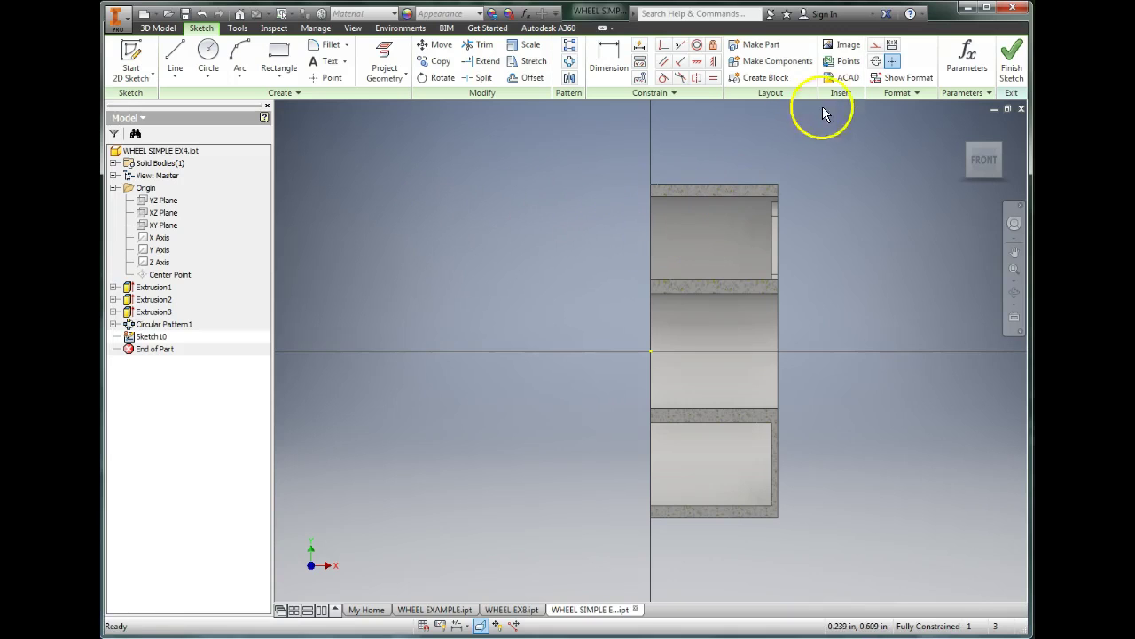
click(876, 47)
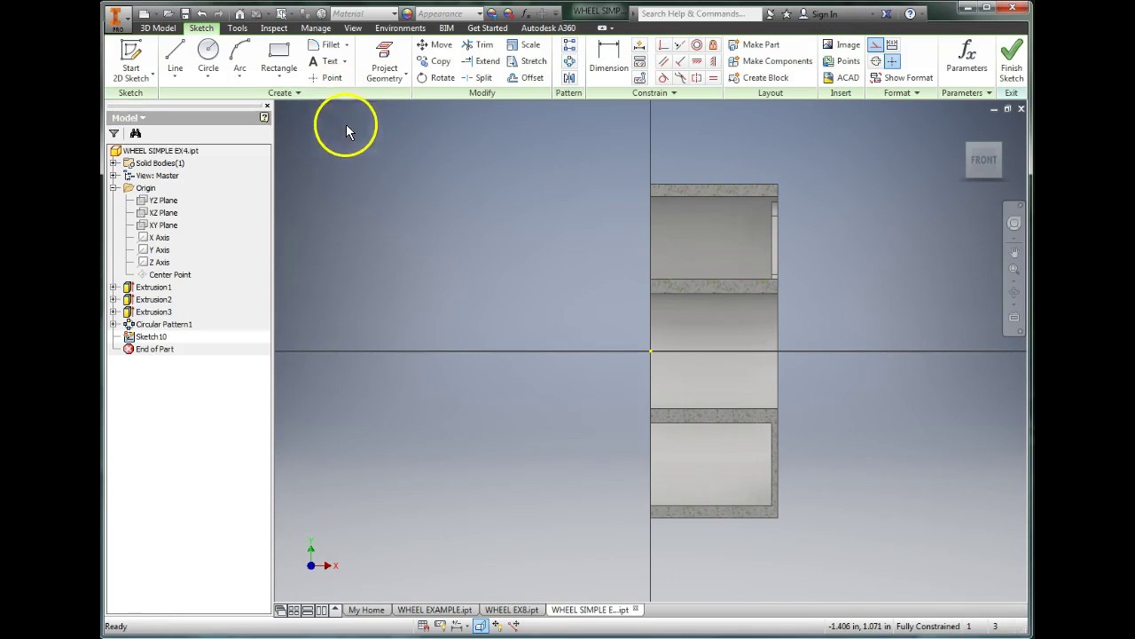
click(277, 53)
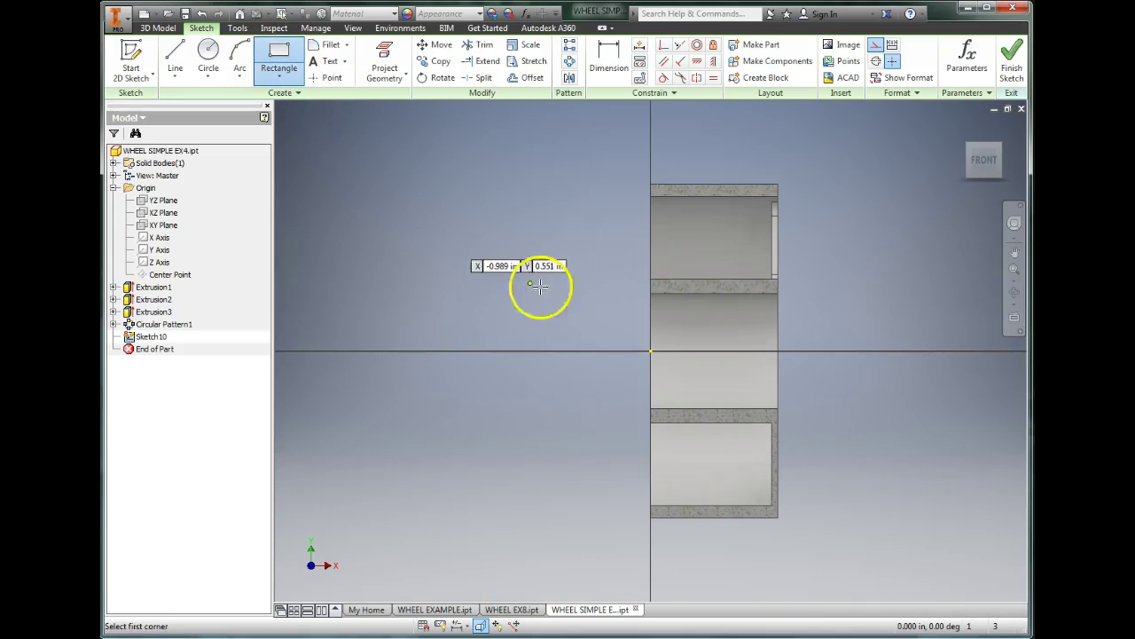
click(651, 249)
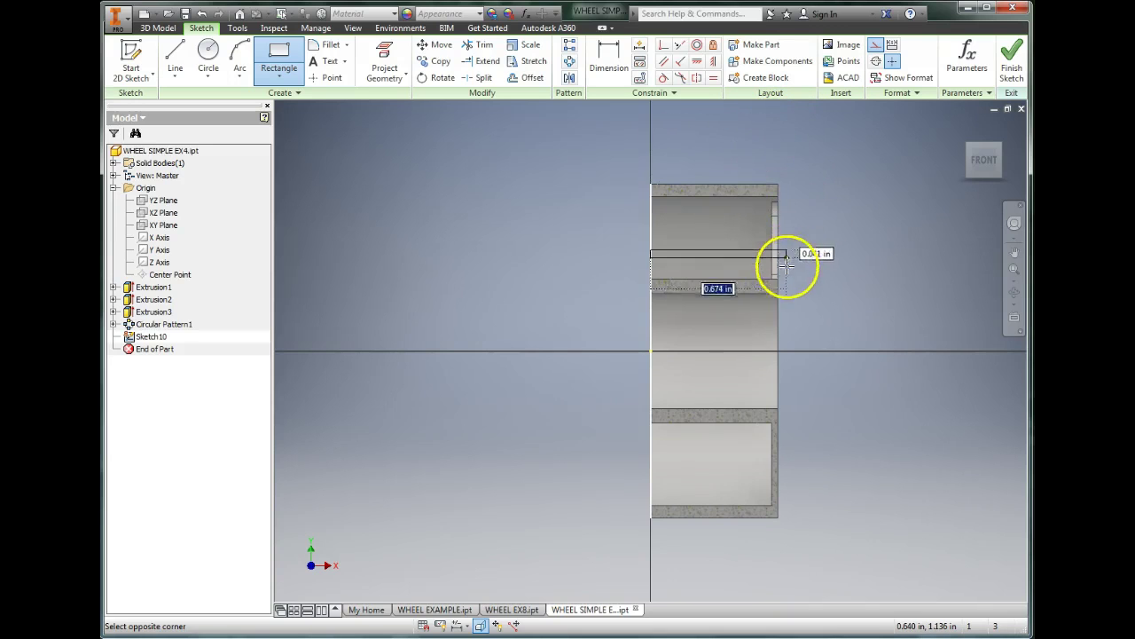
click(779, 352)
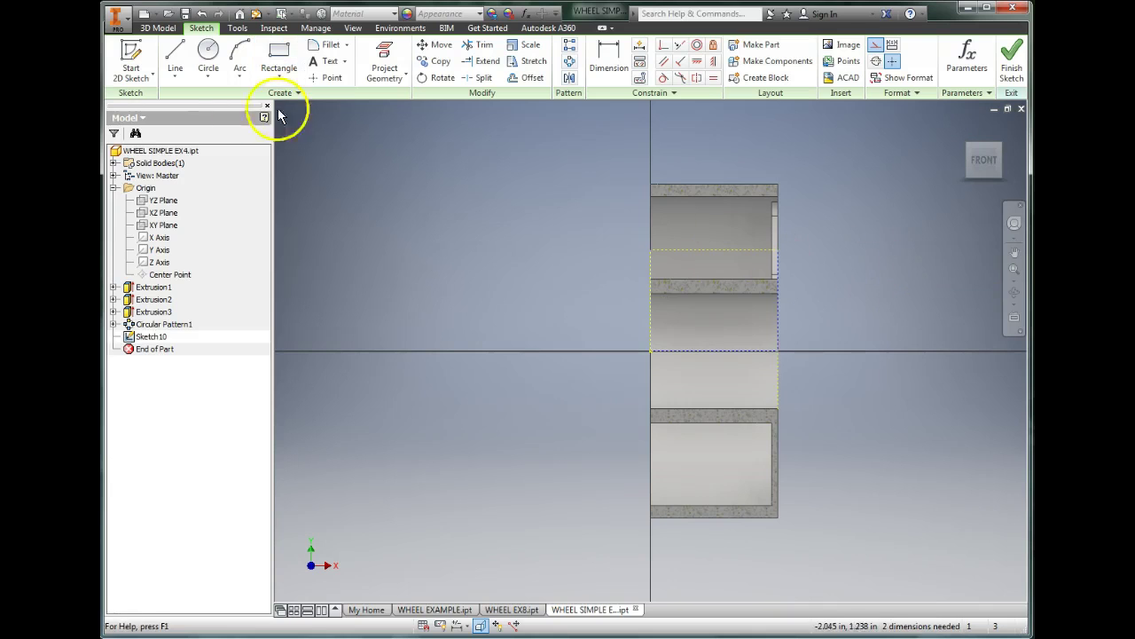
Draw a vertical line about 0.61 in long up from the midpoint of the rectangle's upper edge and make it a regular line
click(175, 55)
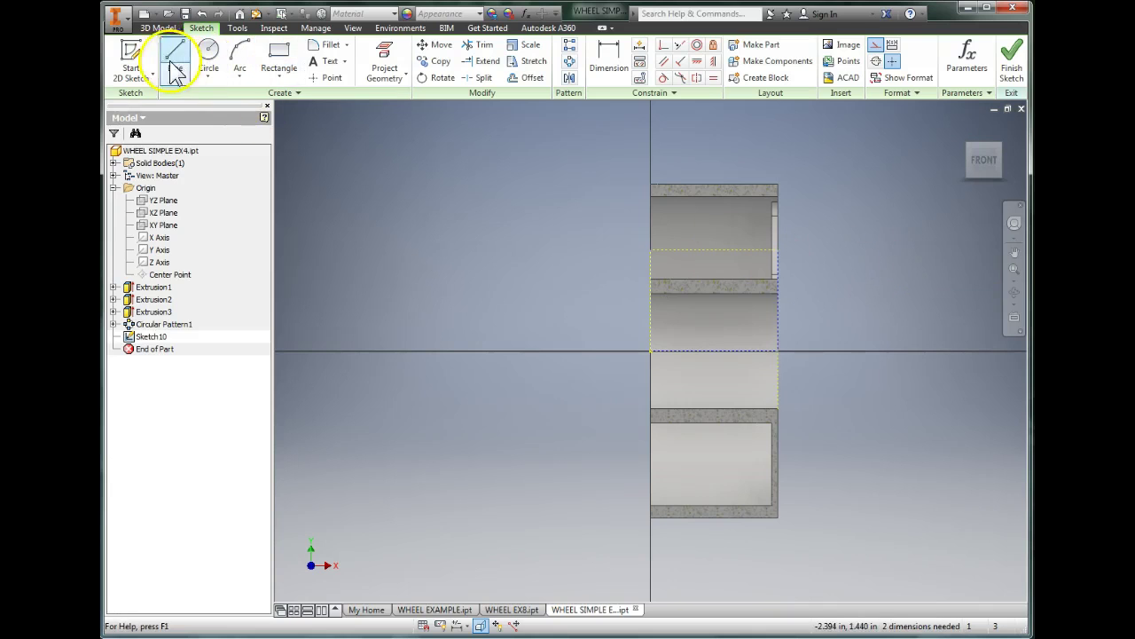
click(714, 250)
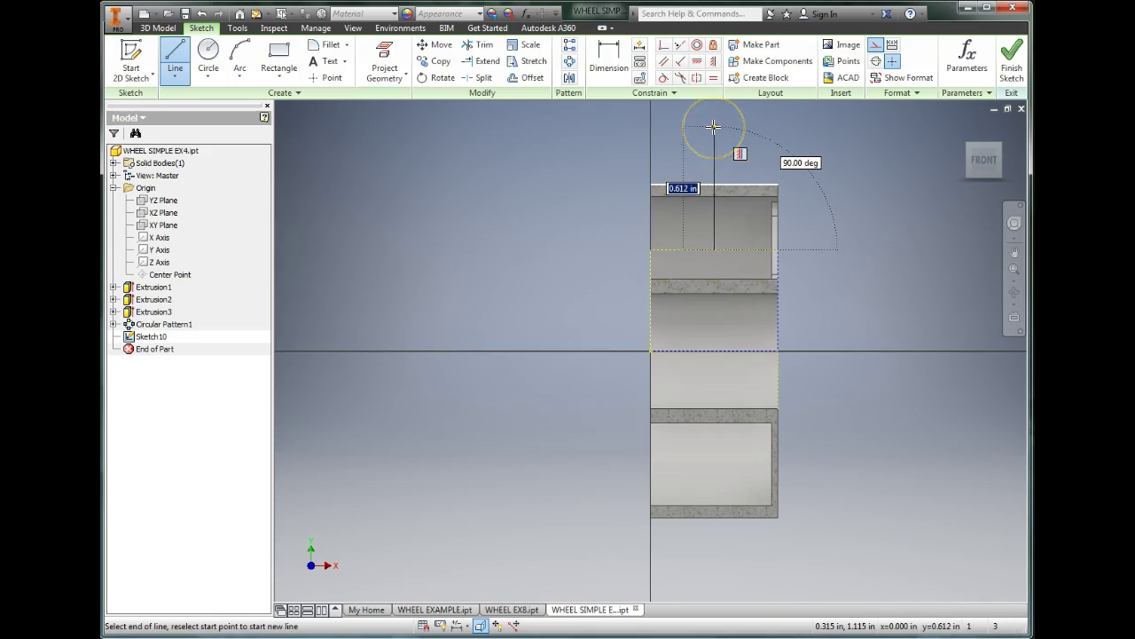
click(716, 123)
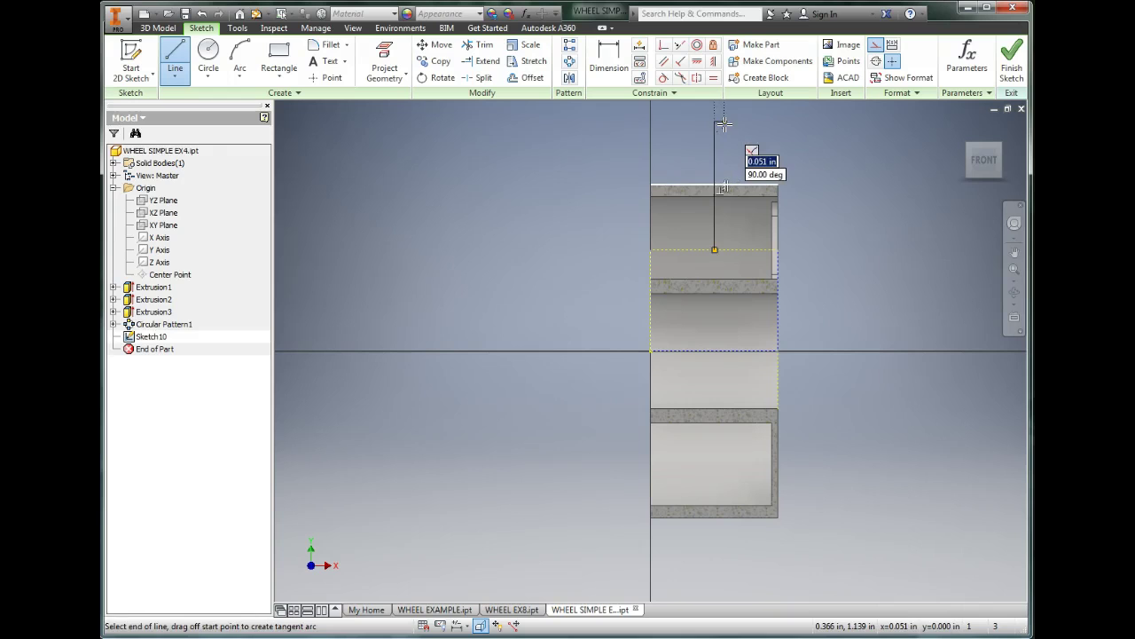
key(Escape)
click(717, 154)
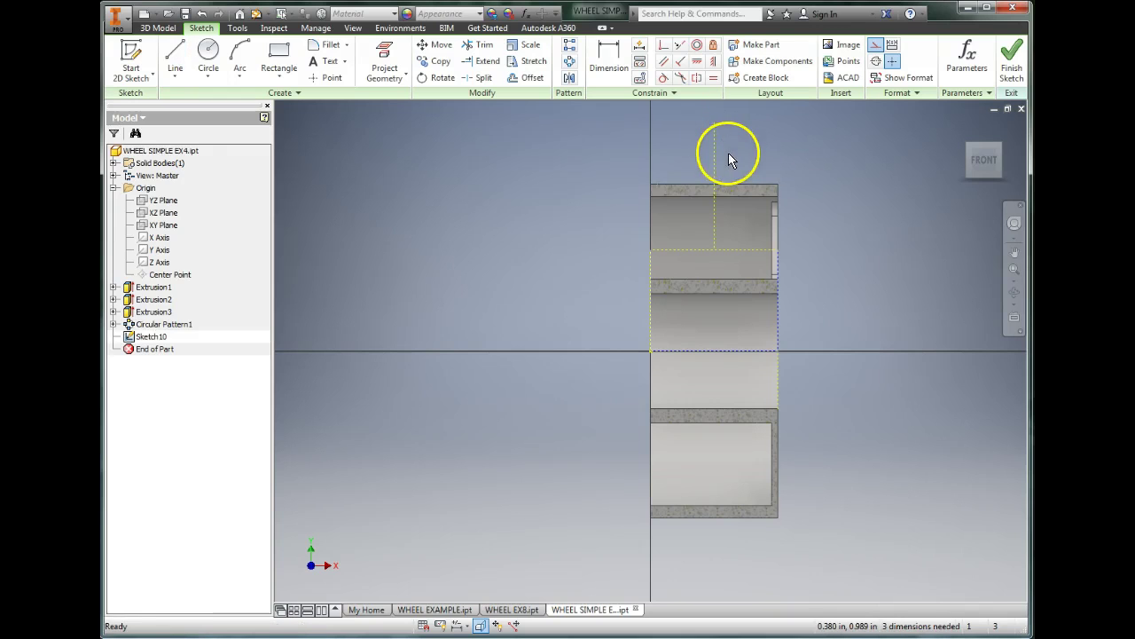
right_click(716, 161)
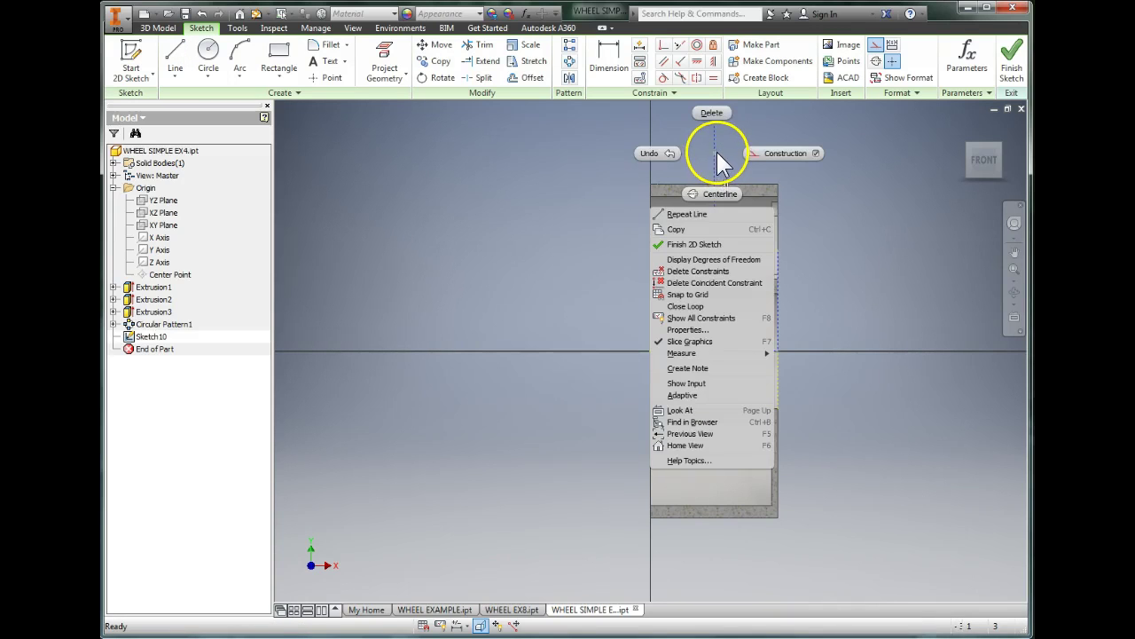
click(760, 155)
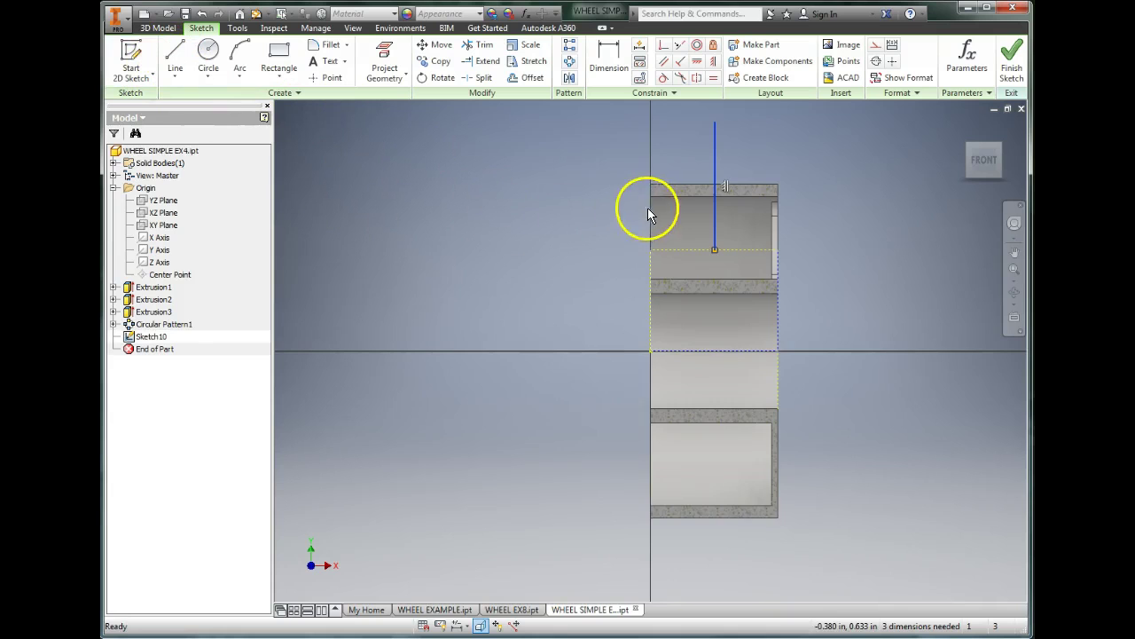
scroll(652, 201, down, 2)
scroll(652, 200, up, 6)
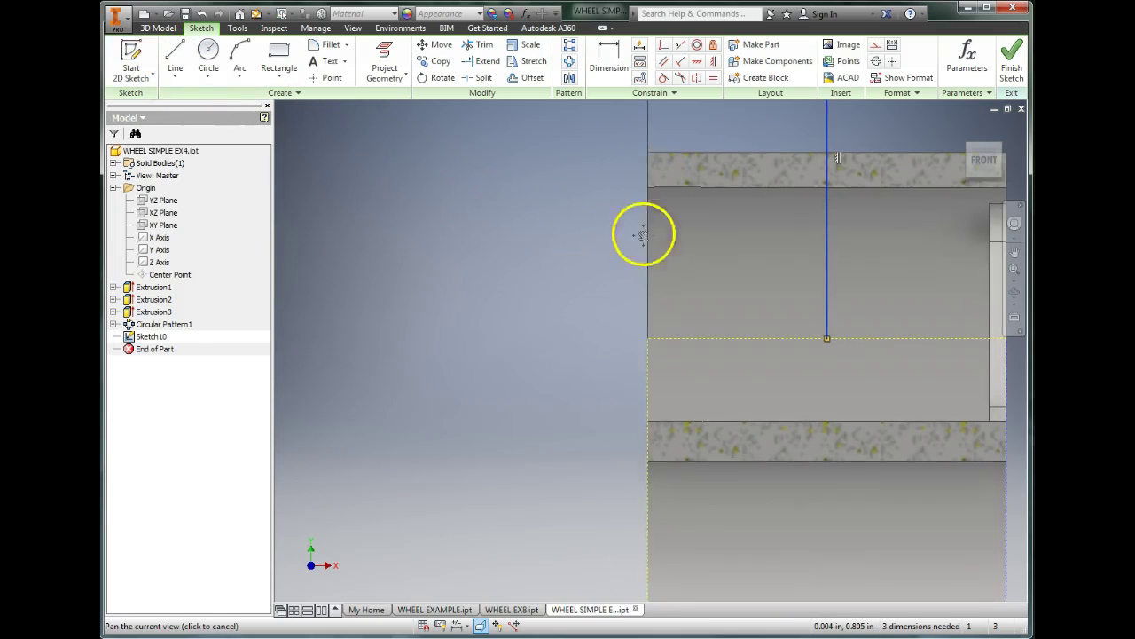
middle_drag(643, 233, 593, 420)
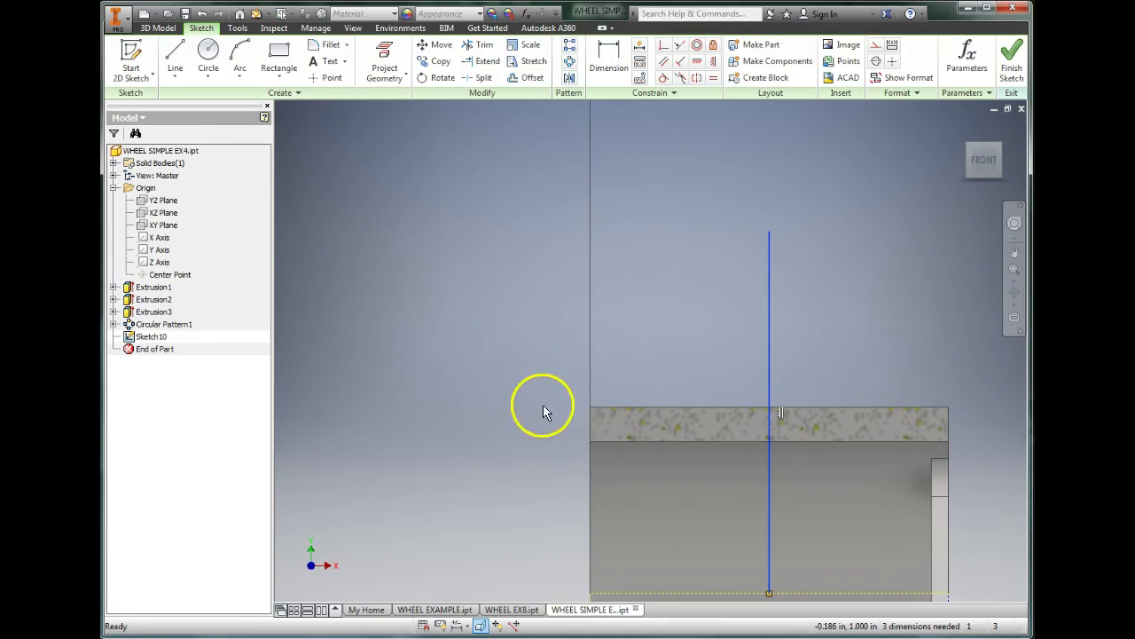
click(175, 53)
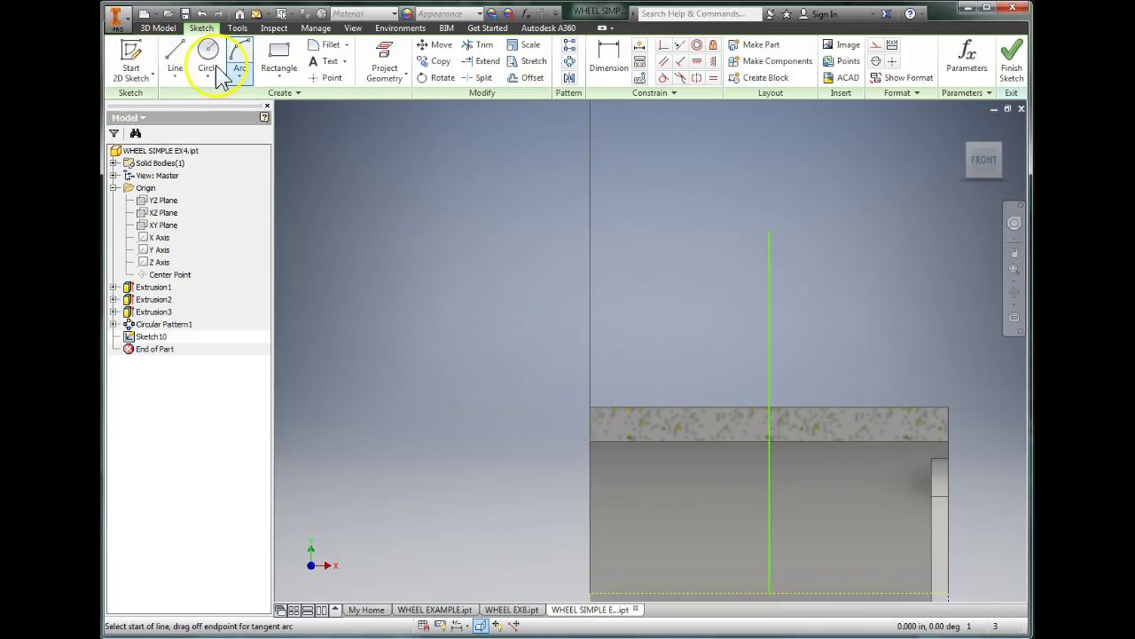
click(591, 440)
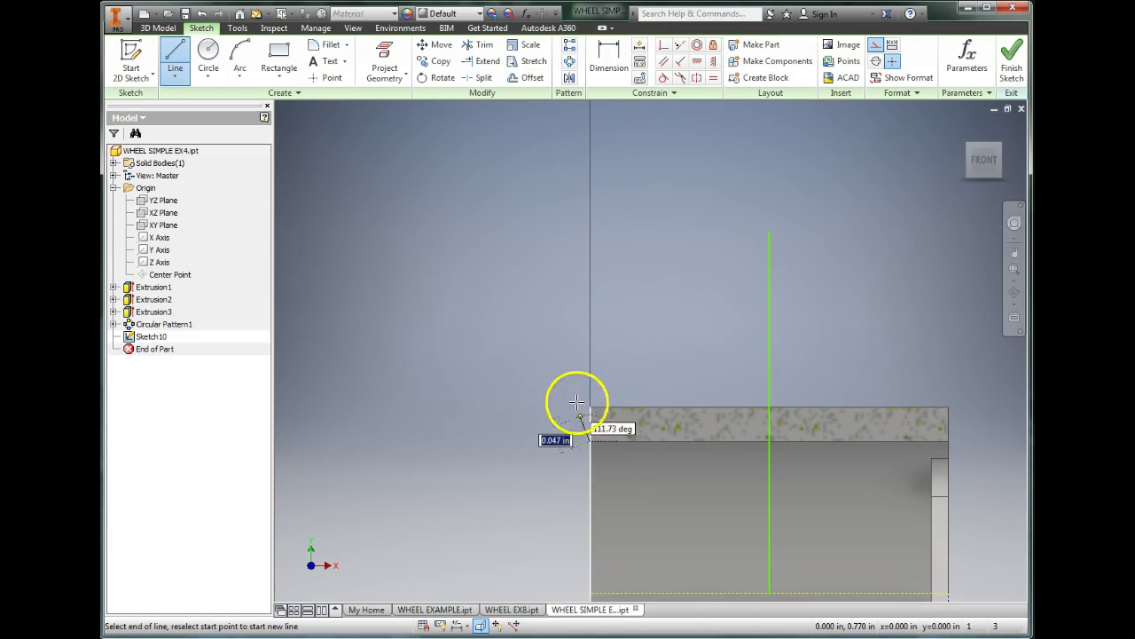
click(566, 326)
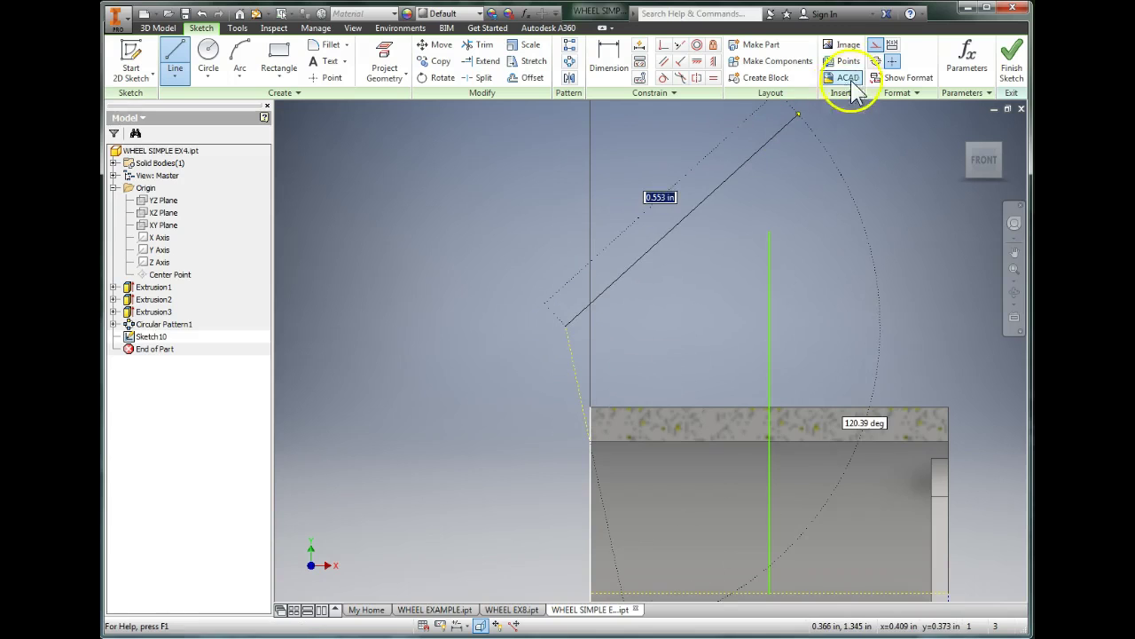
click(876, 45)
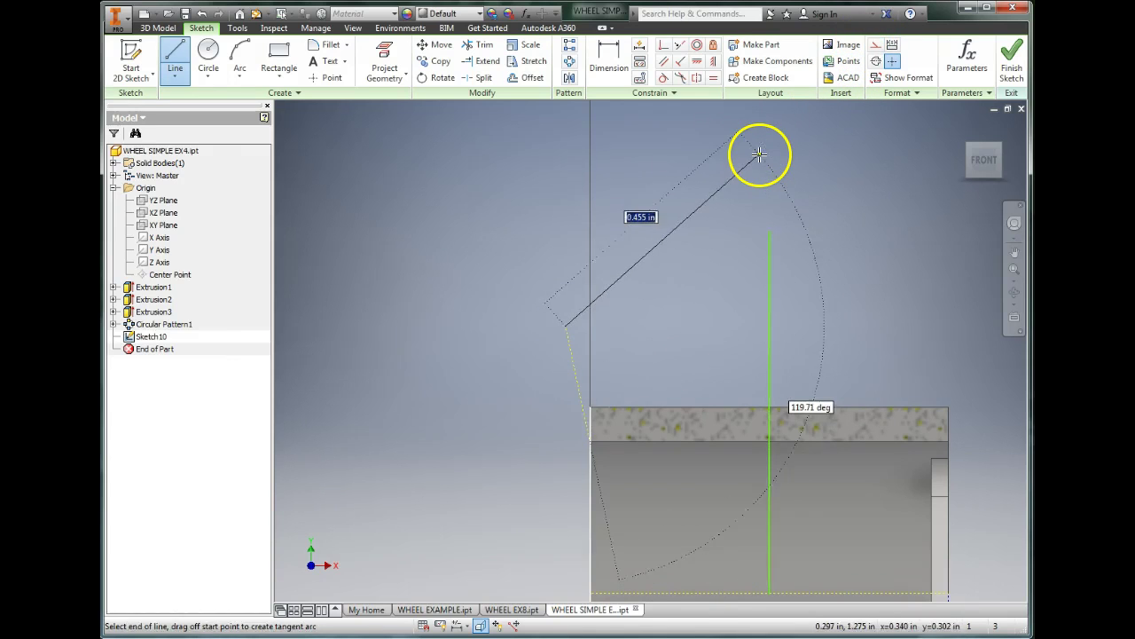
key(Escape)
With construction mode off, sketch a three-line flange profile: about 0.22 in outward from the rim's inner left corner, about 0.06 in across, down to the rim's outer edge
click(876, 45)
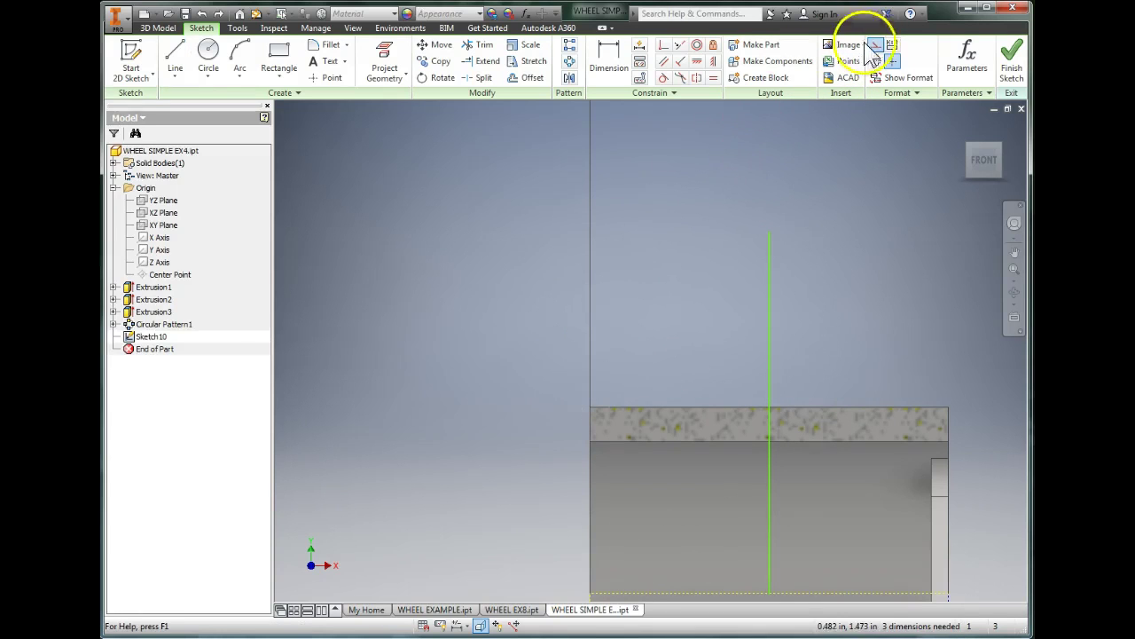
click(175, 55)
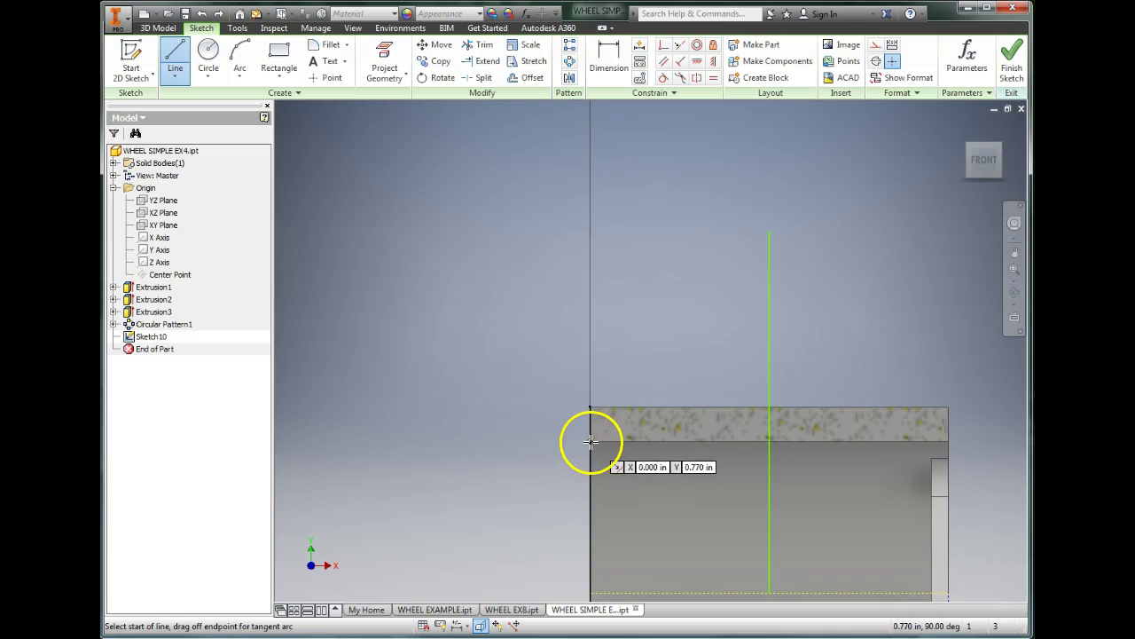
click(590, 441)
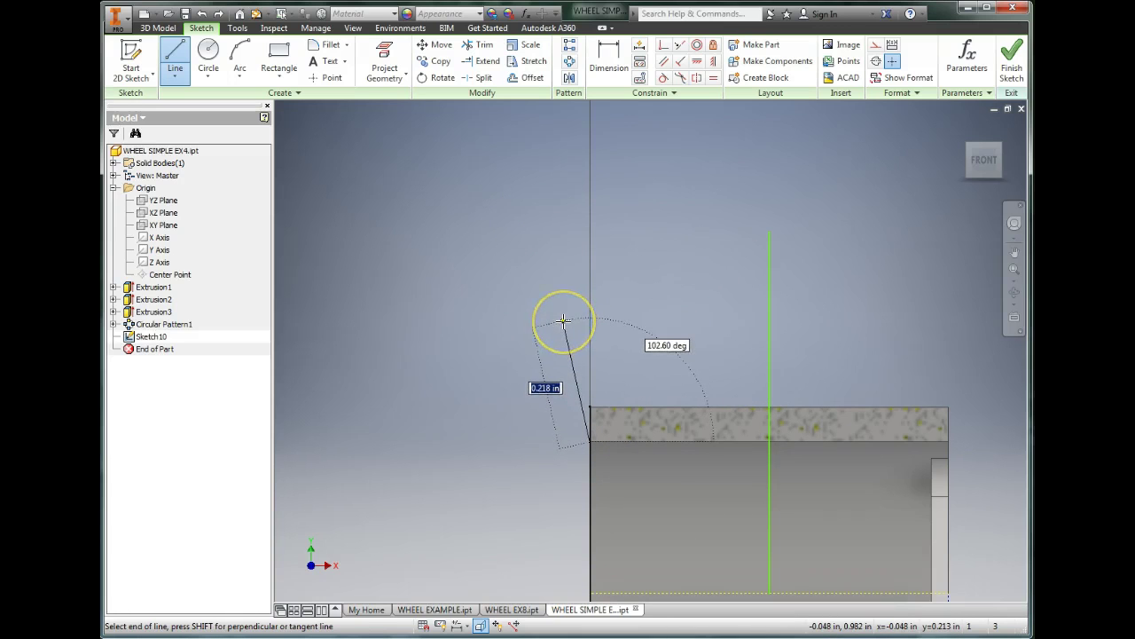
click(563, 321)
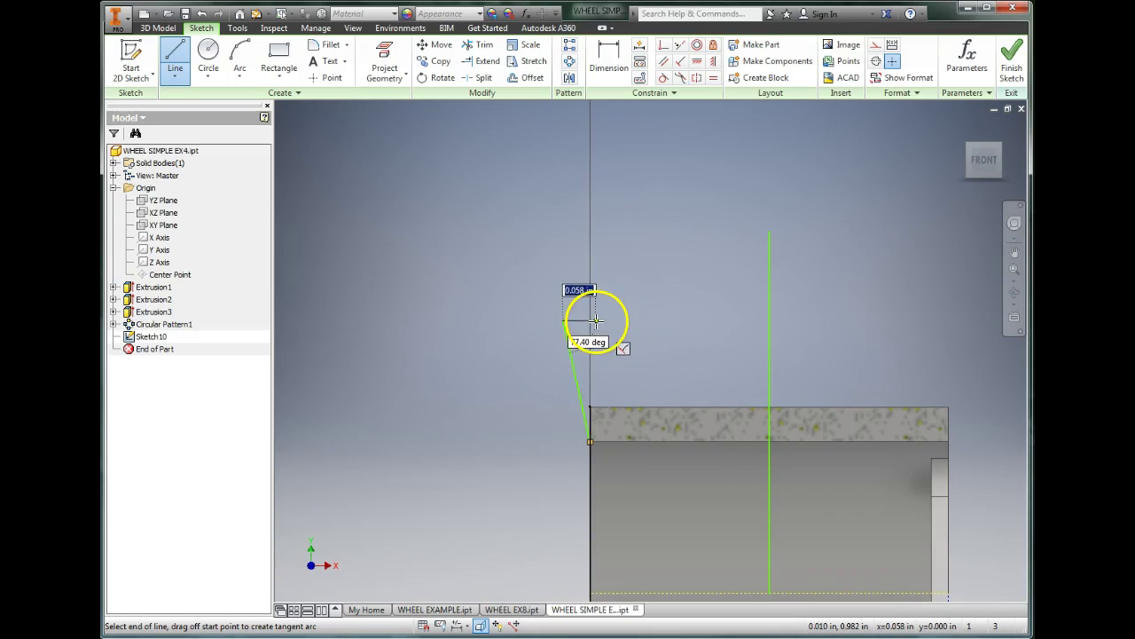
click(600, 321)
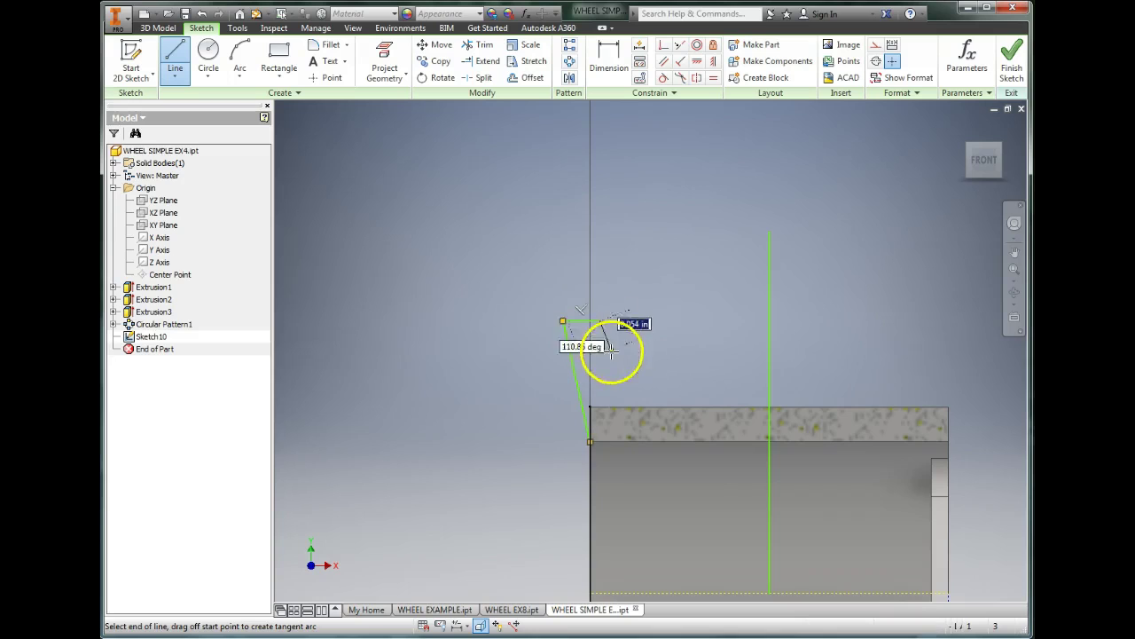
click(628, 406)
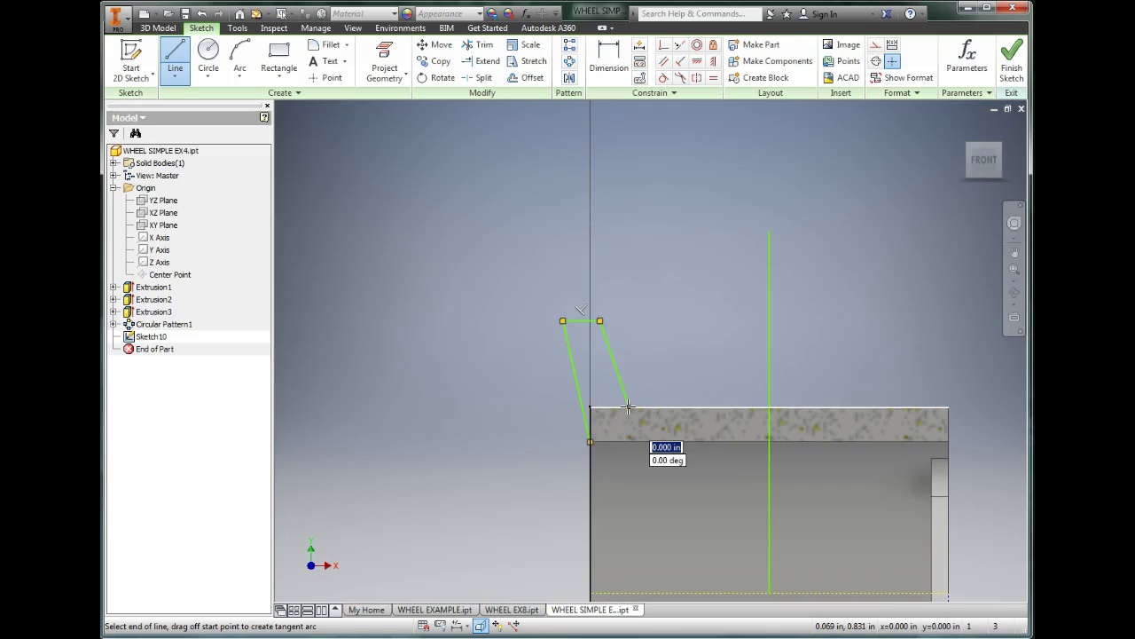
key(Escape)
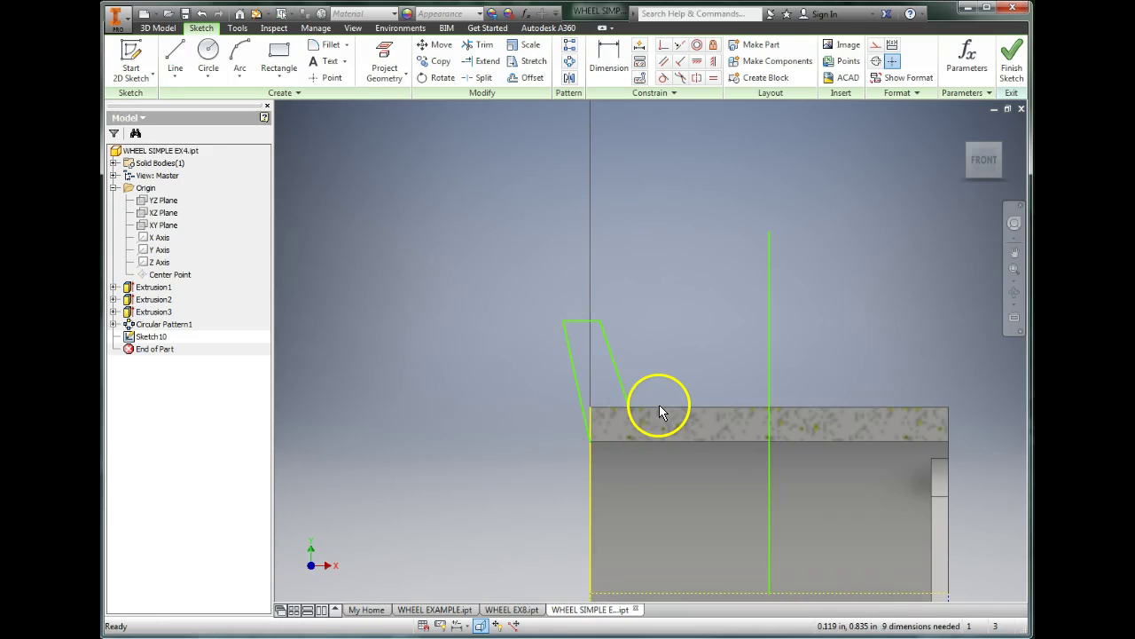
Mirror the three flange profile lines about the vertical line through the middle of the wheel's width
click(568, 78)
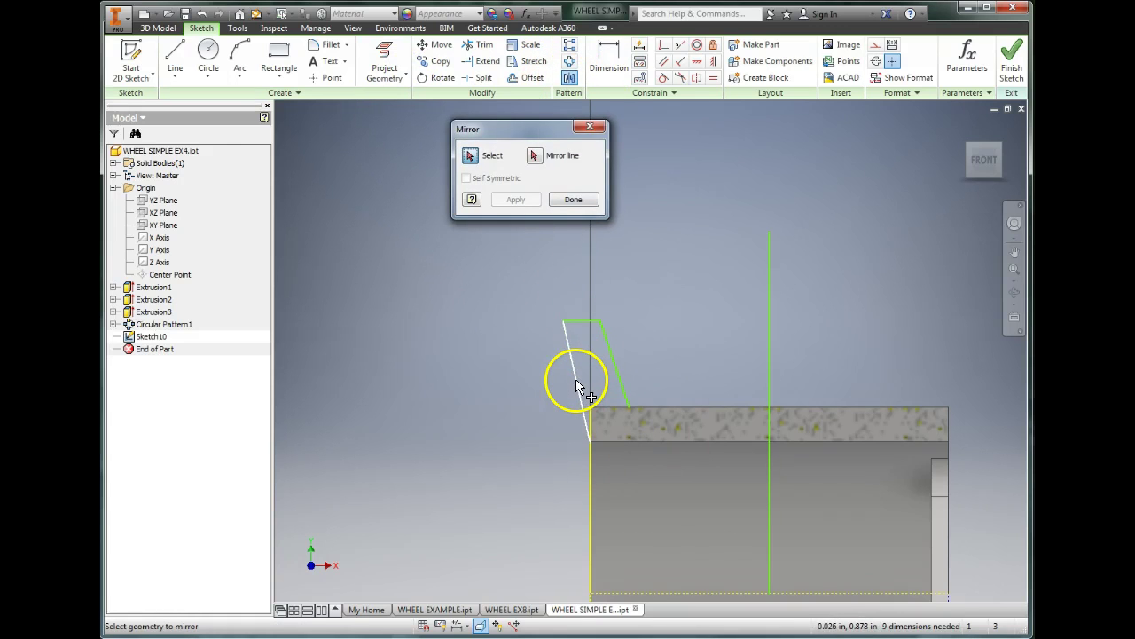
click(576, 387)
click(589, 325)
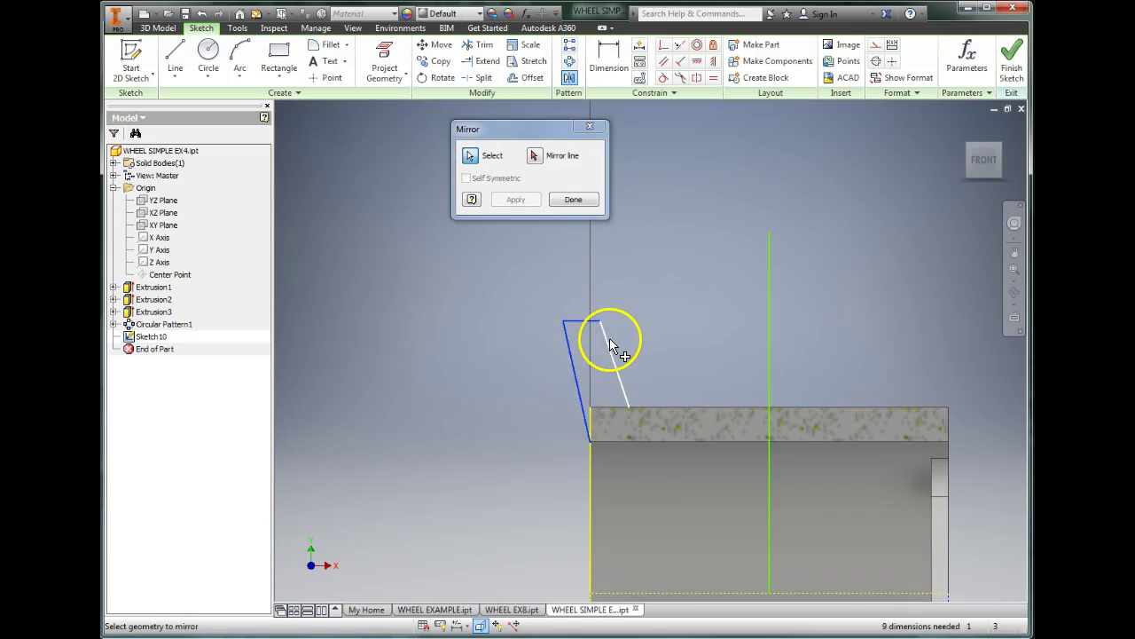
click(609, 350)
click(535, 156)
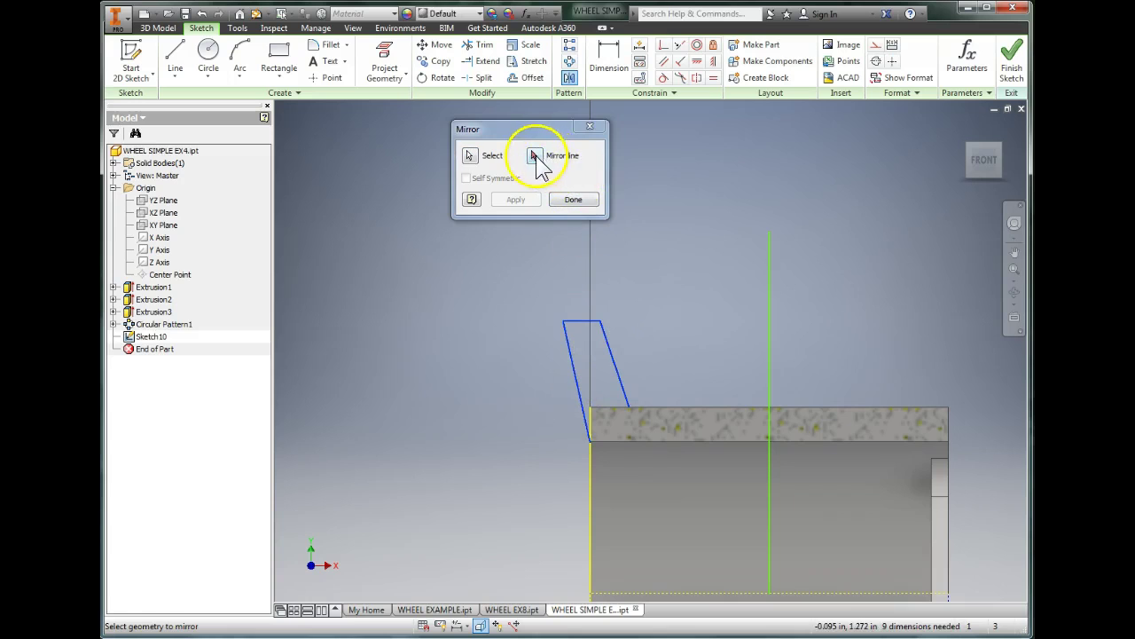
click(768, 312)
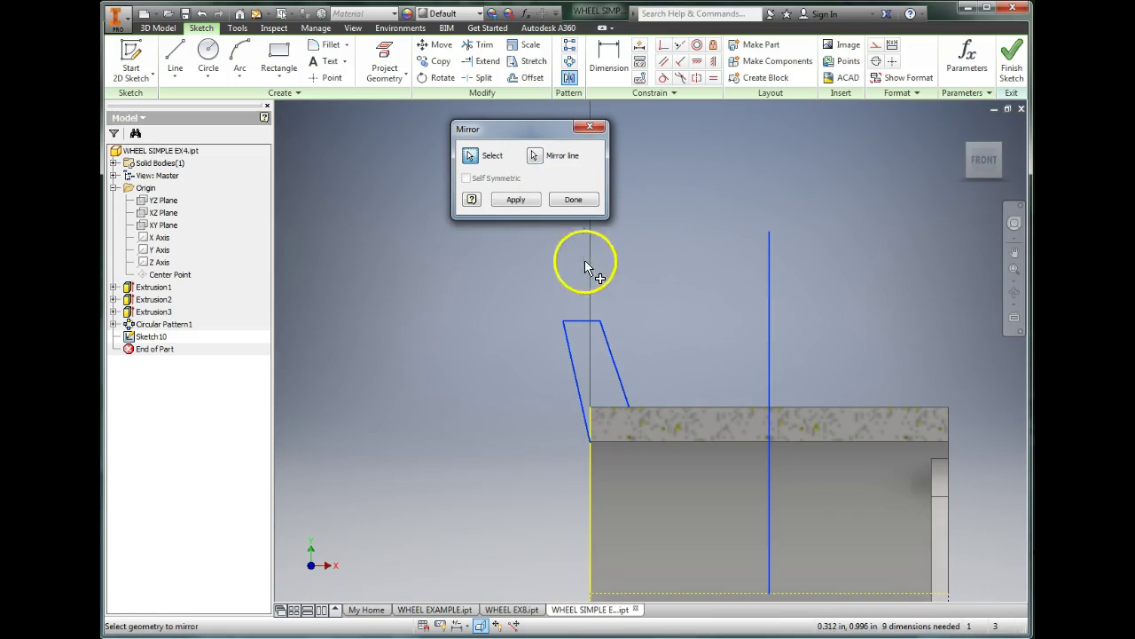
click(515, 200)
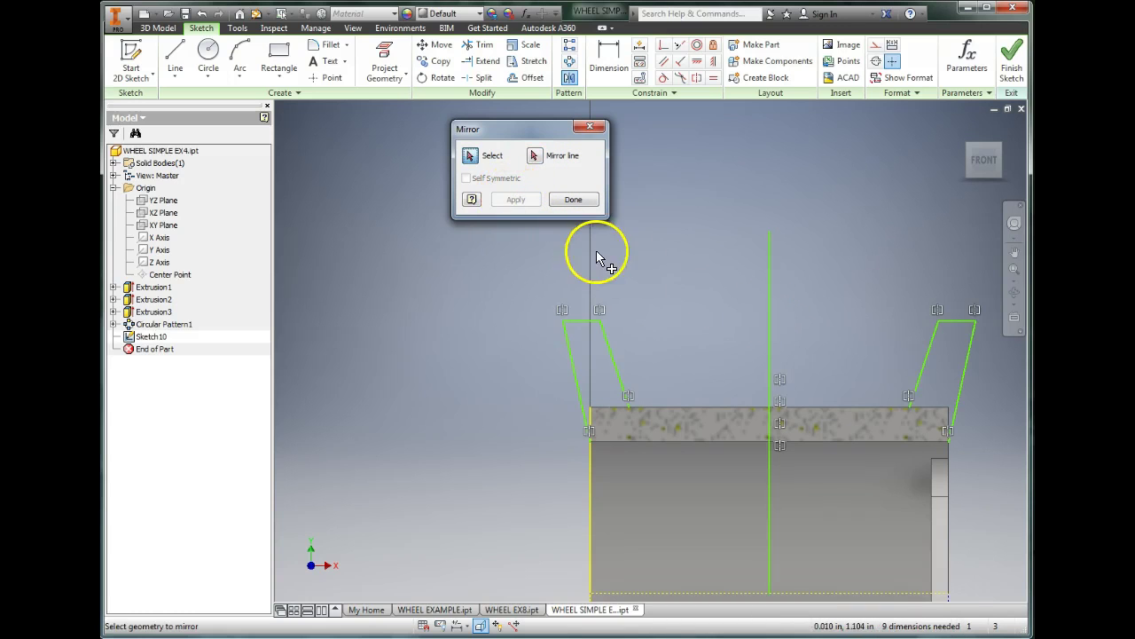
click(582, 199)
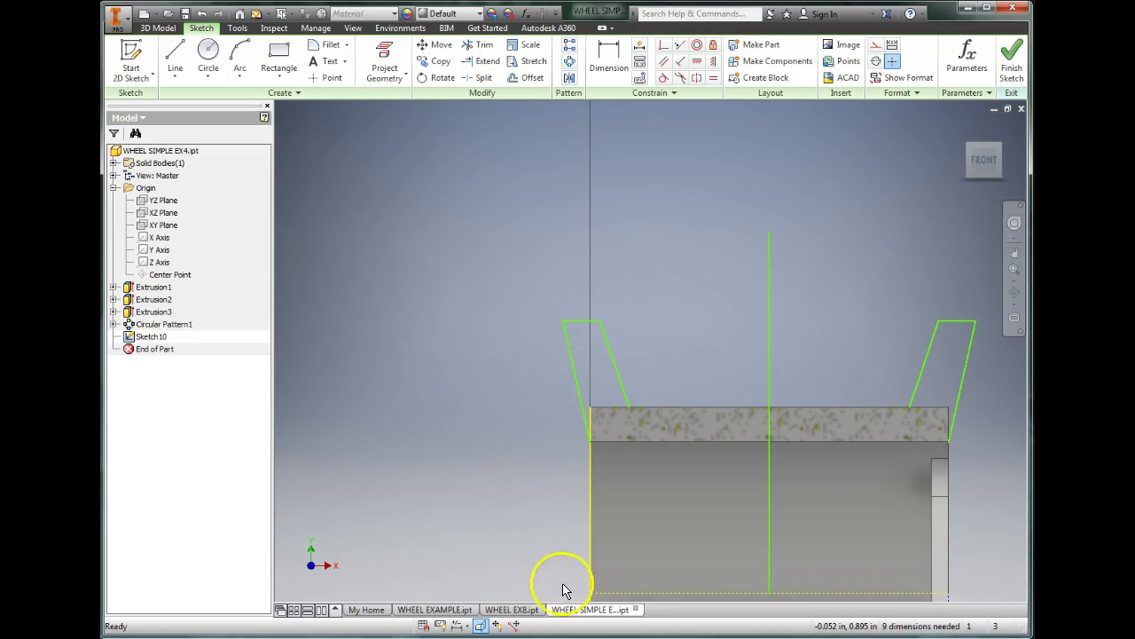
Close the profile with a line joining the flanges along the rim's outer edge and another joining their lower ends along its inner edge
click(175, 55)
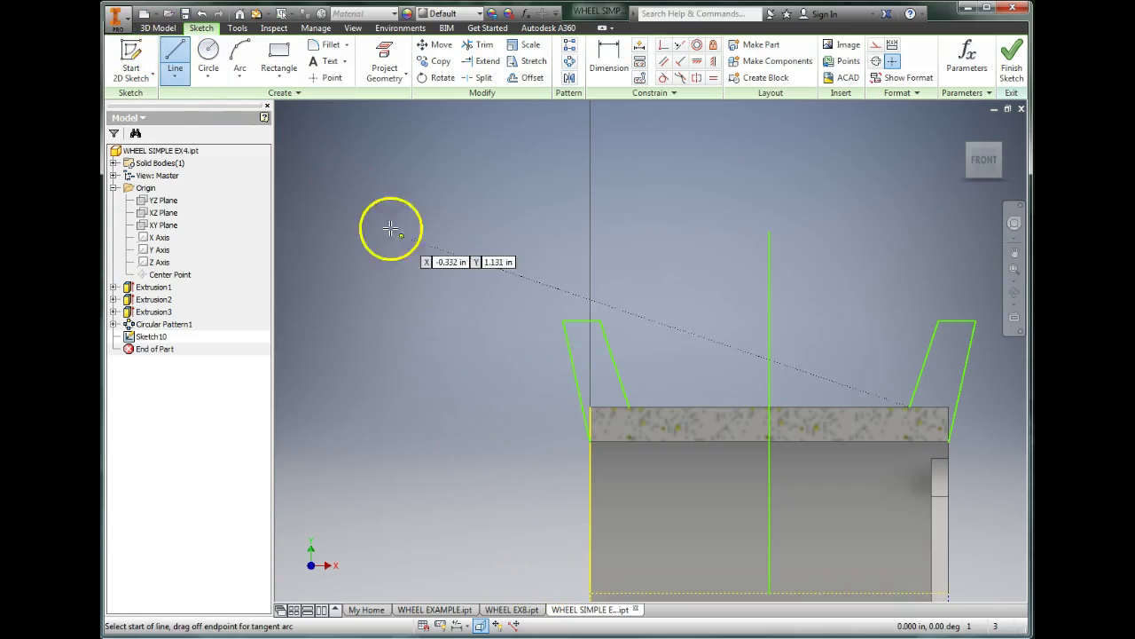
click(628, 407)
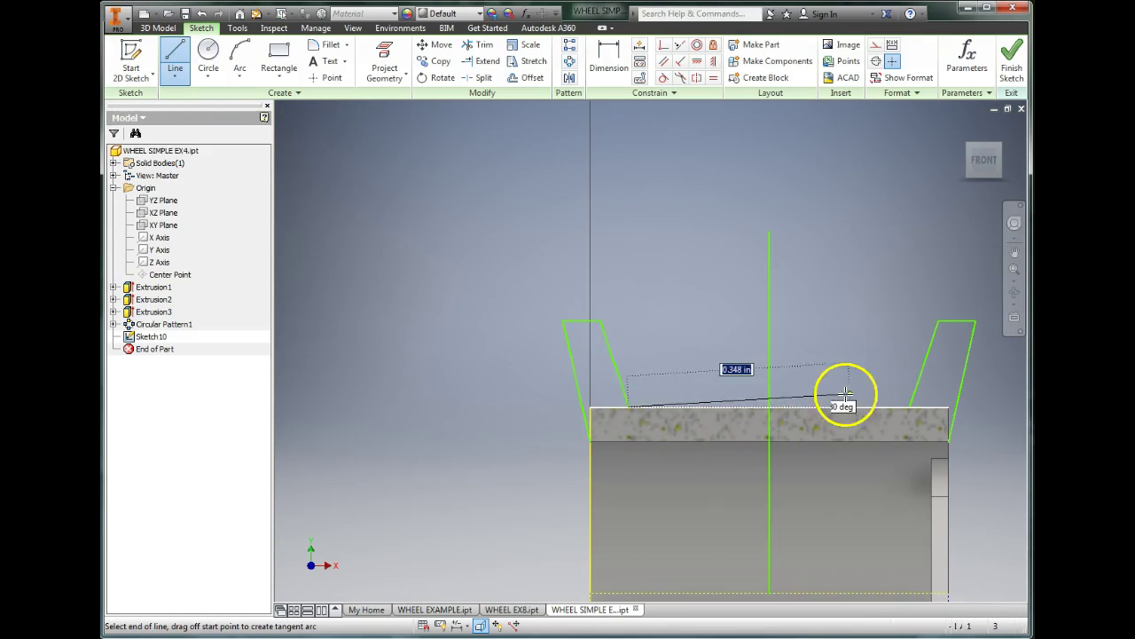
double_click(909, 407)
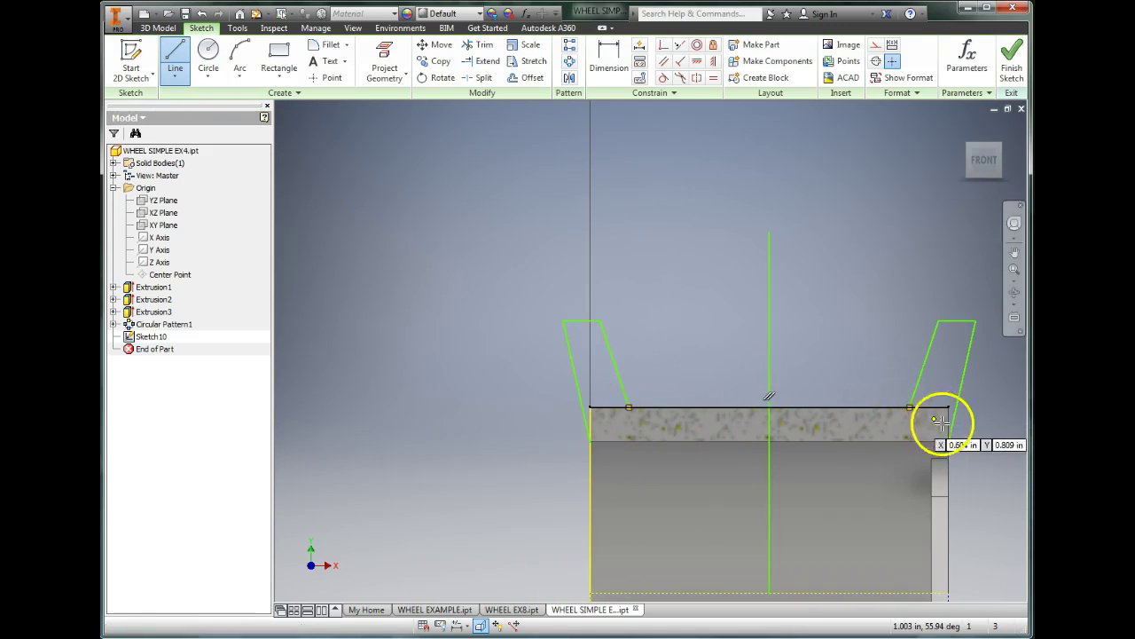
click(950, 441)
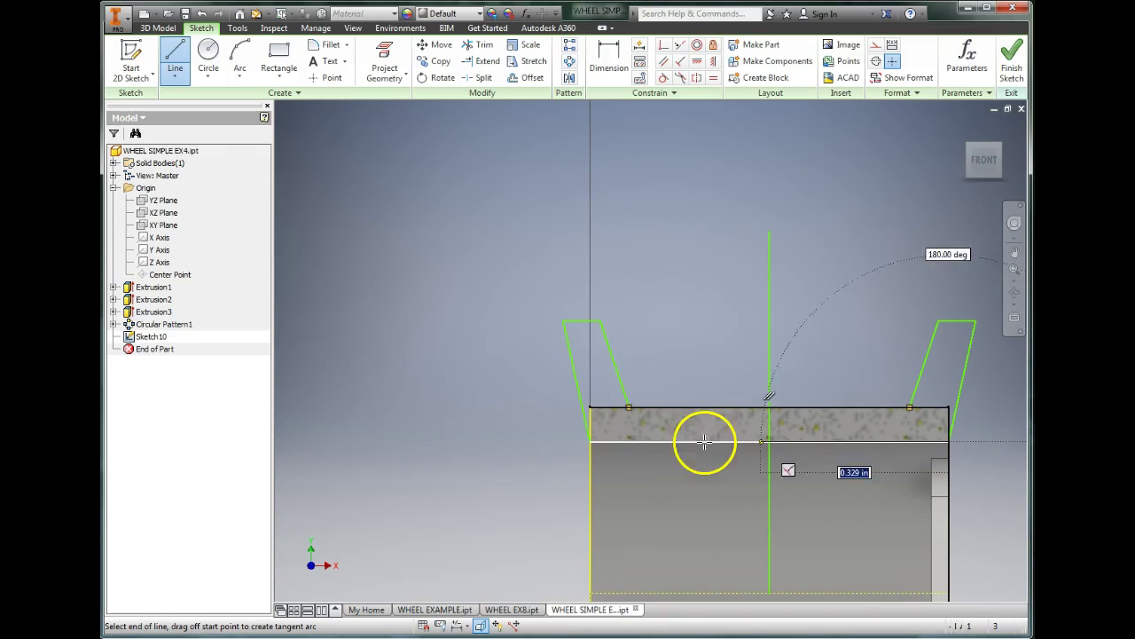
double_click(590, 441)
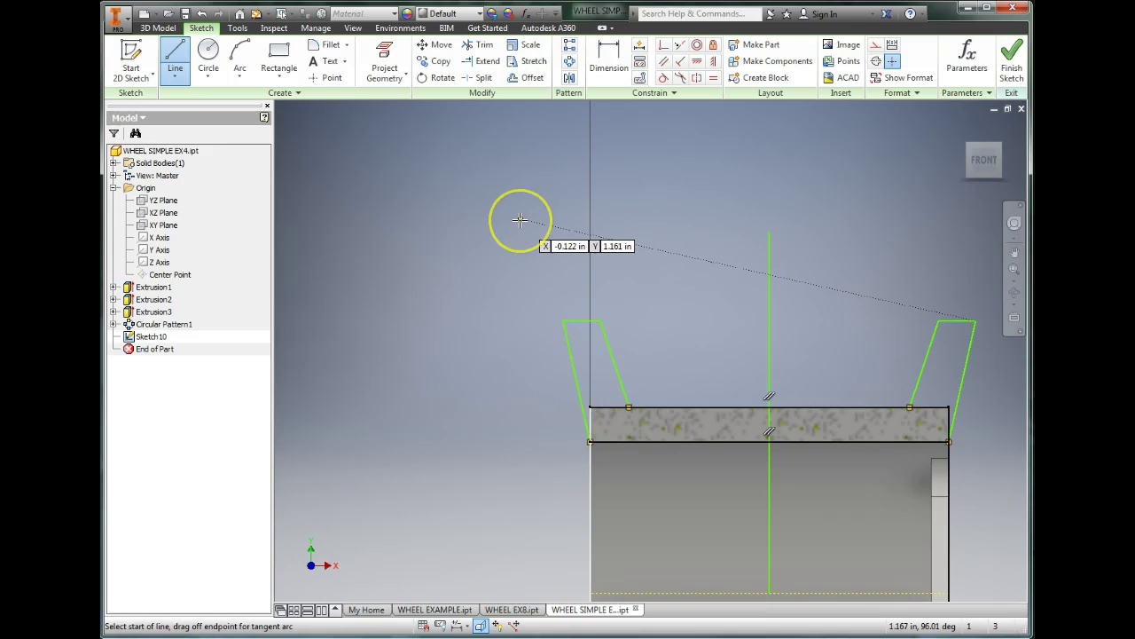
key(Escape)
Trim away all three segments of the vertical mirror line and finish the sketch
click(478, 44)
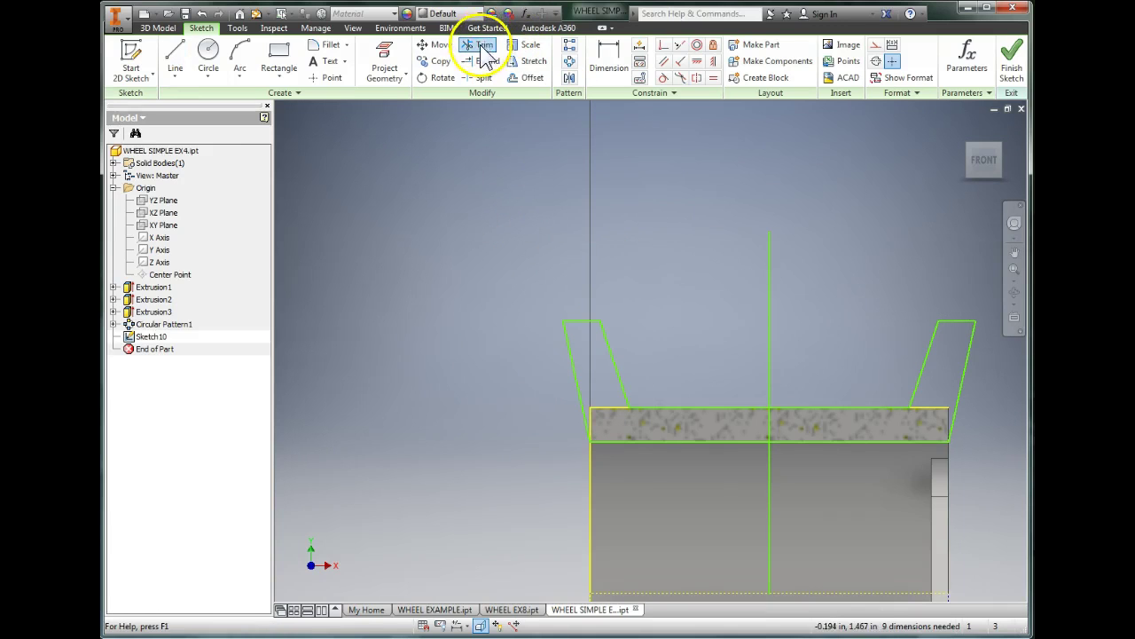
click(768, 348)
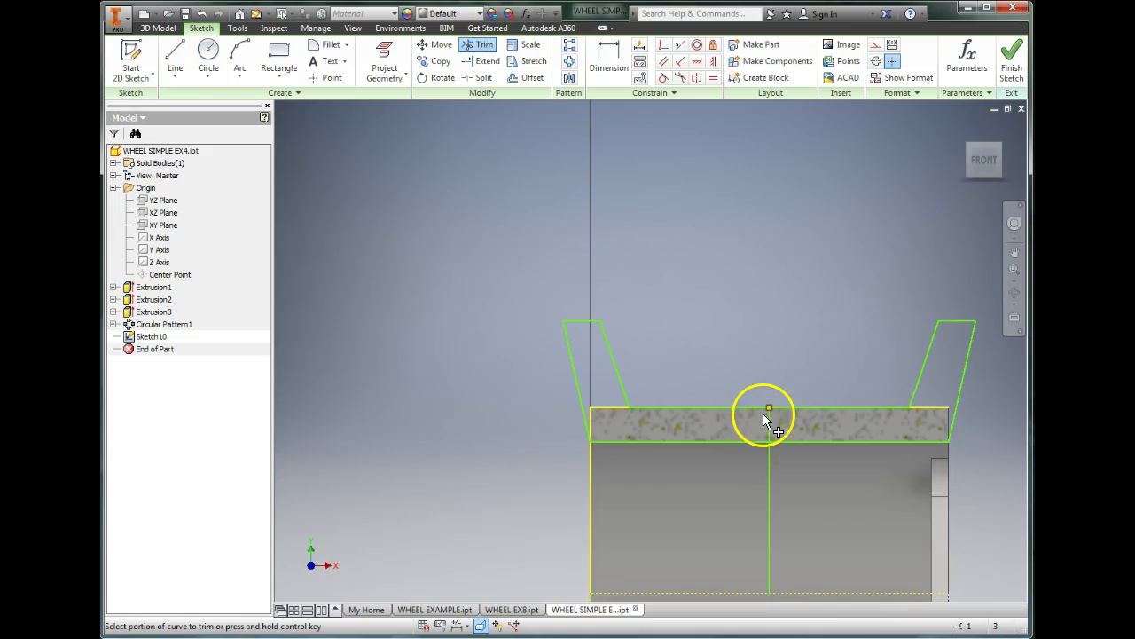
click(770, 422)
click(769, 480)
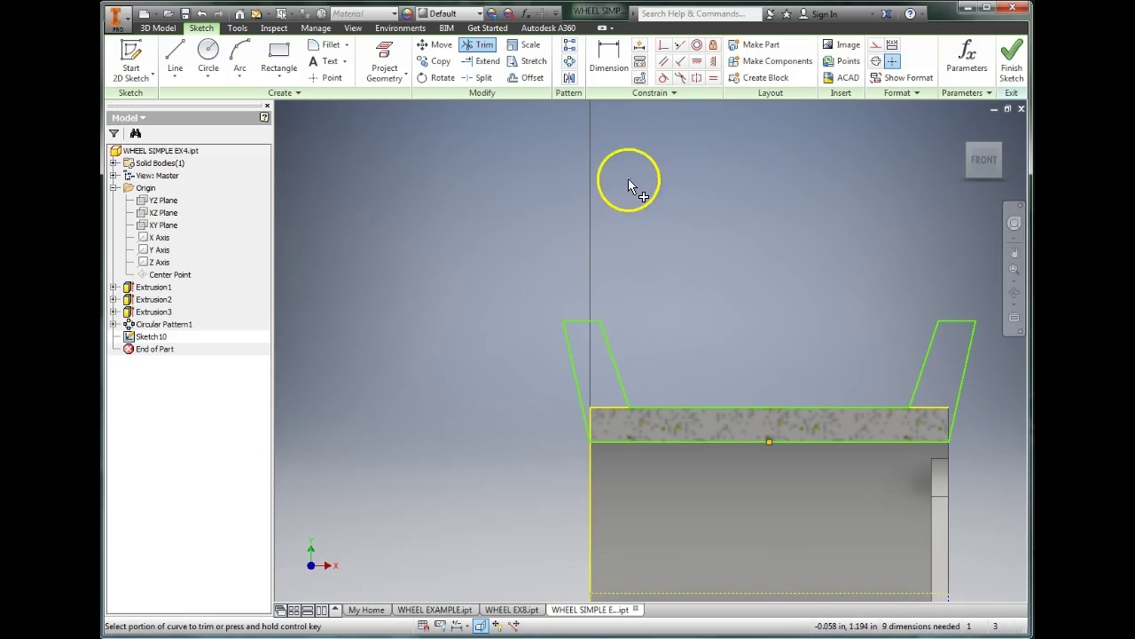
click(1009, 69)
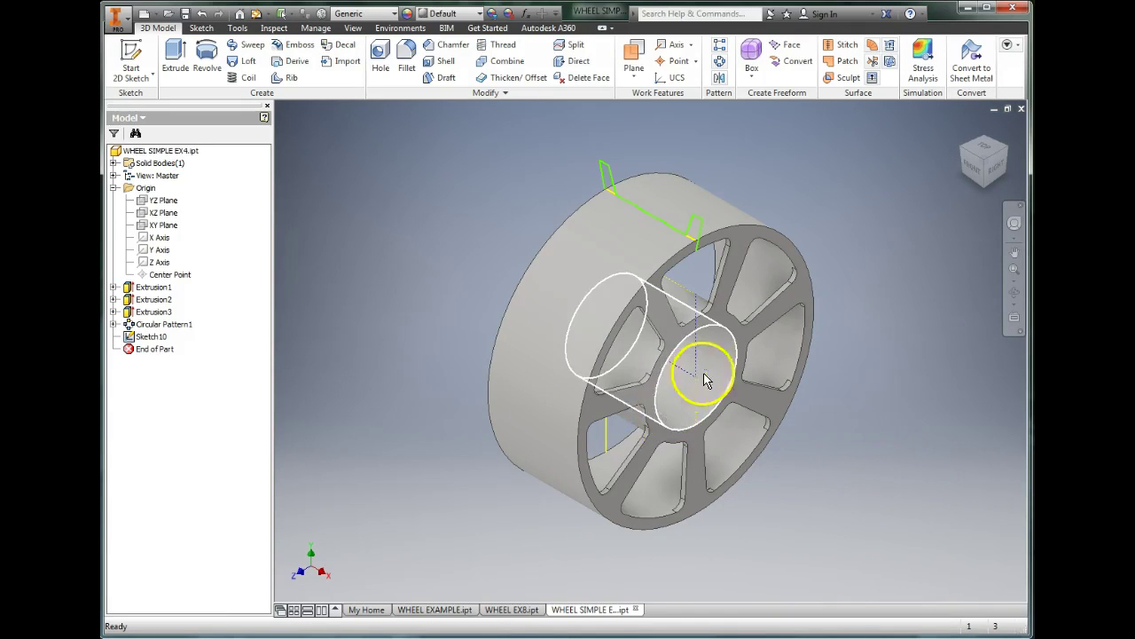
Reopen the flange sketch, draw a line along the horizontal axis through the wheel's centre and past both sides, and finish the sketch
click(152, 339)
right_click(151, 339)
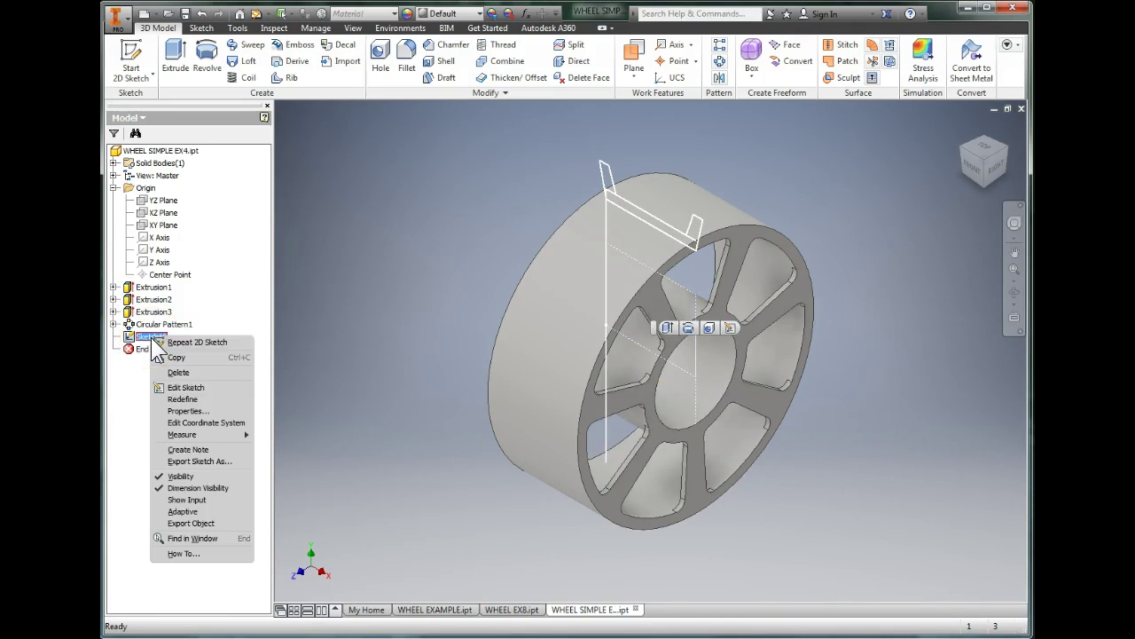
click(186, 388)
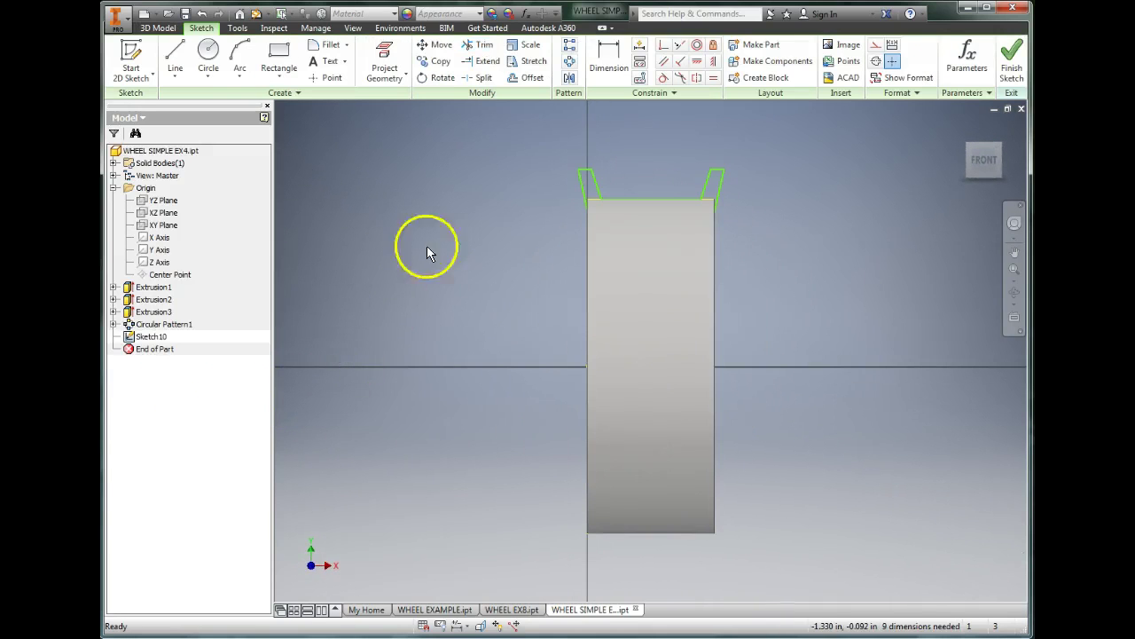
click(176, 55)
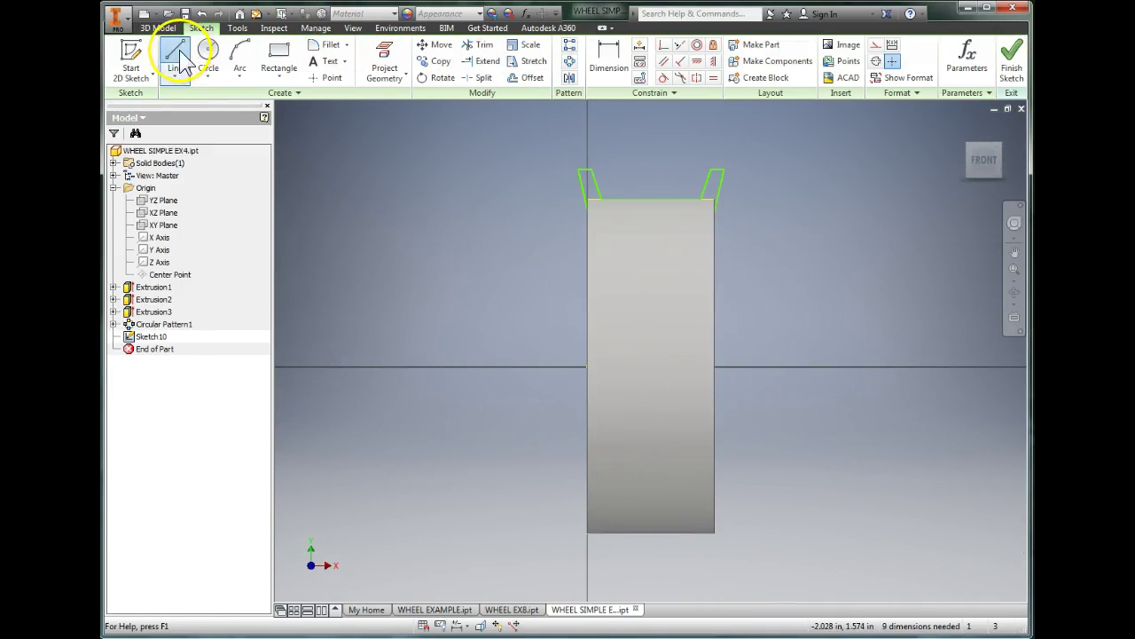
click(525, 367)
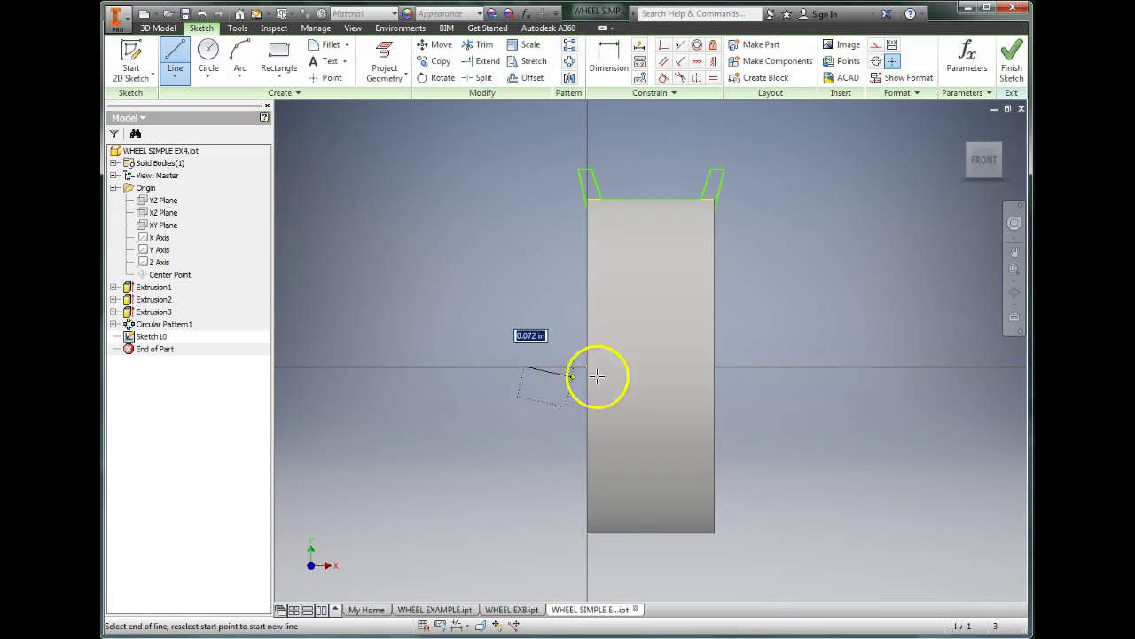
click(826, 366)
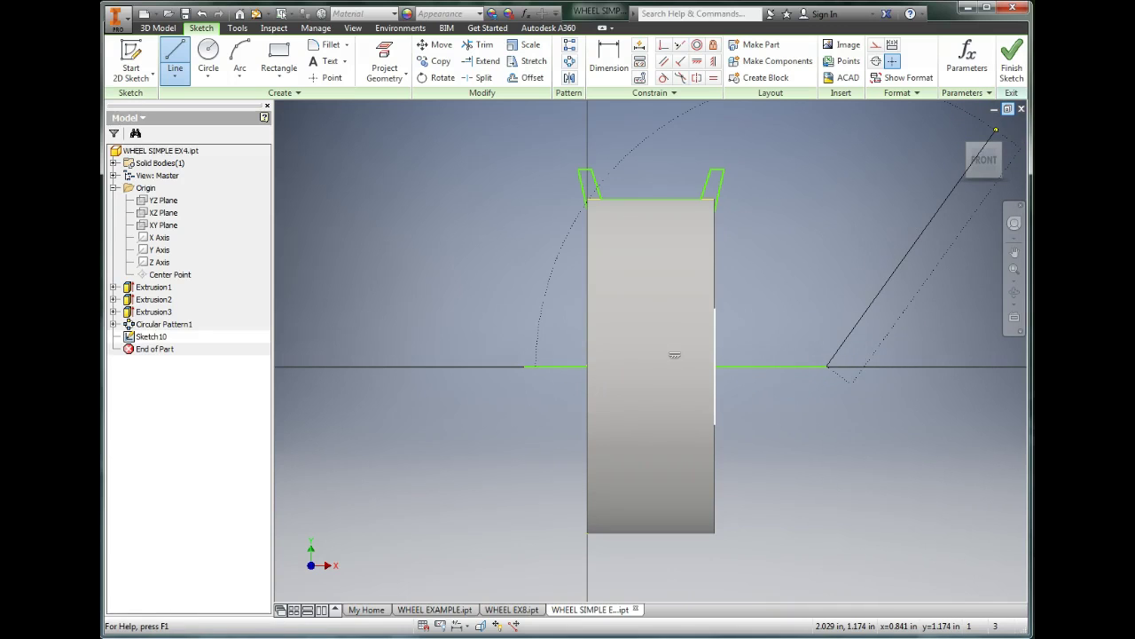
click(1012, 49)
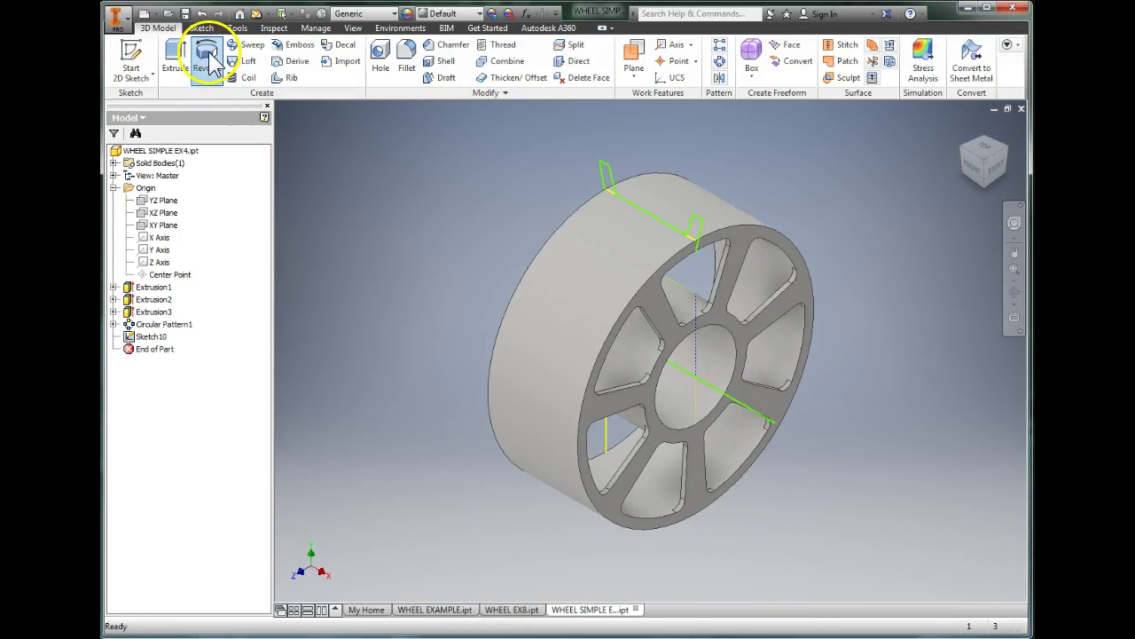
Revolve the closed flange and rim profile with Full extents about the horizontal line through the hub, joining it to the wheel
click(208, 60)
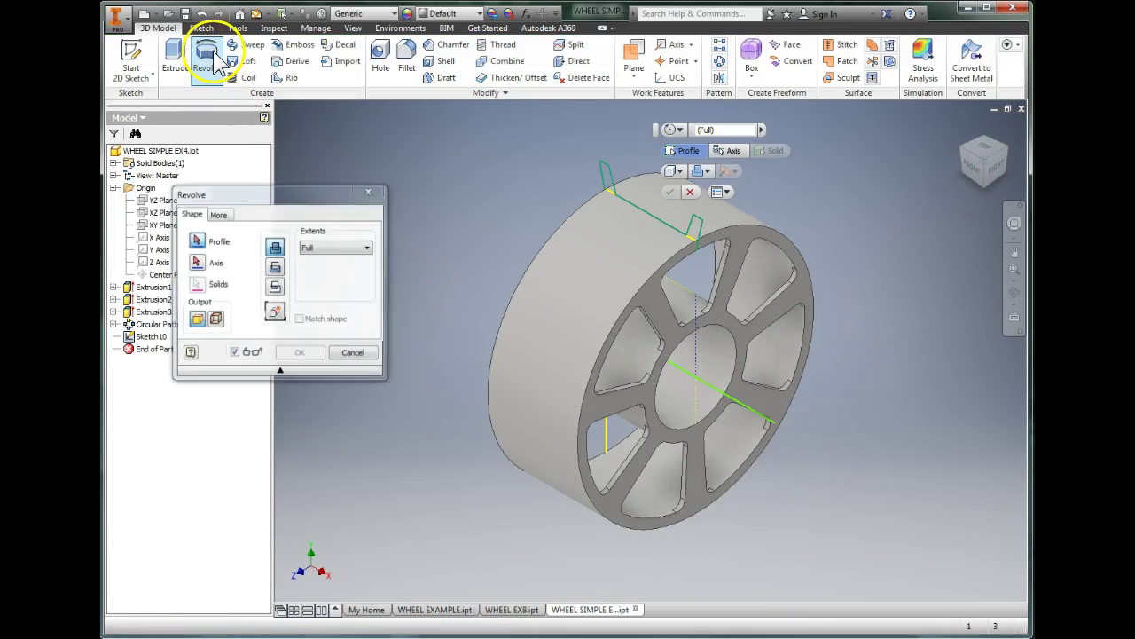
click(607, 182)
click(200, 263)
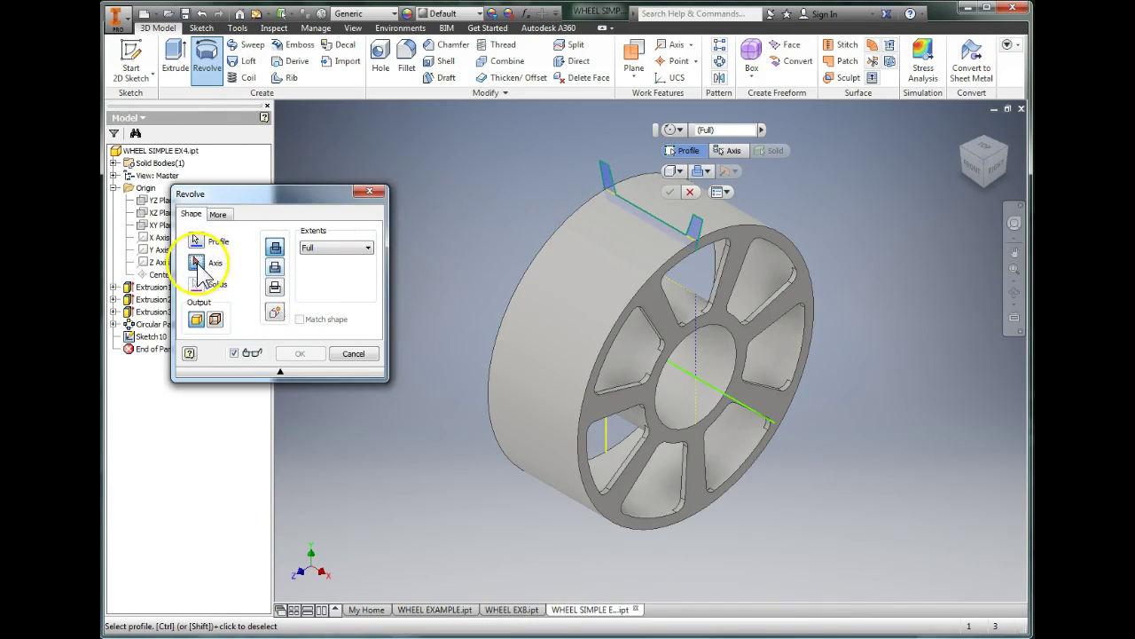
click(695, 383)
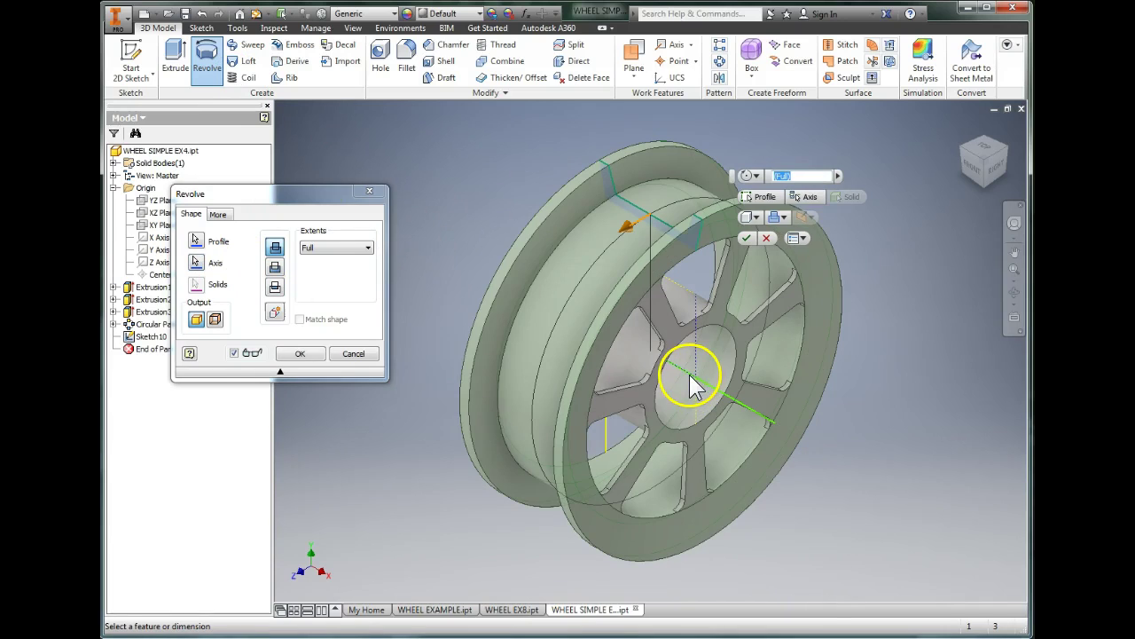
click(301, 355)
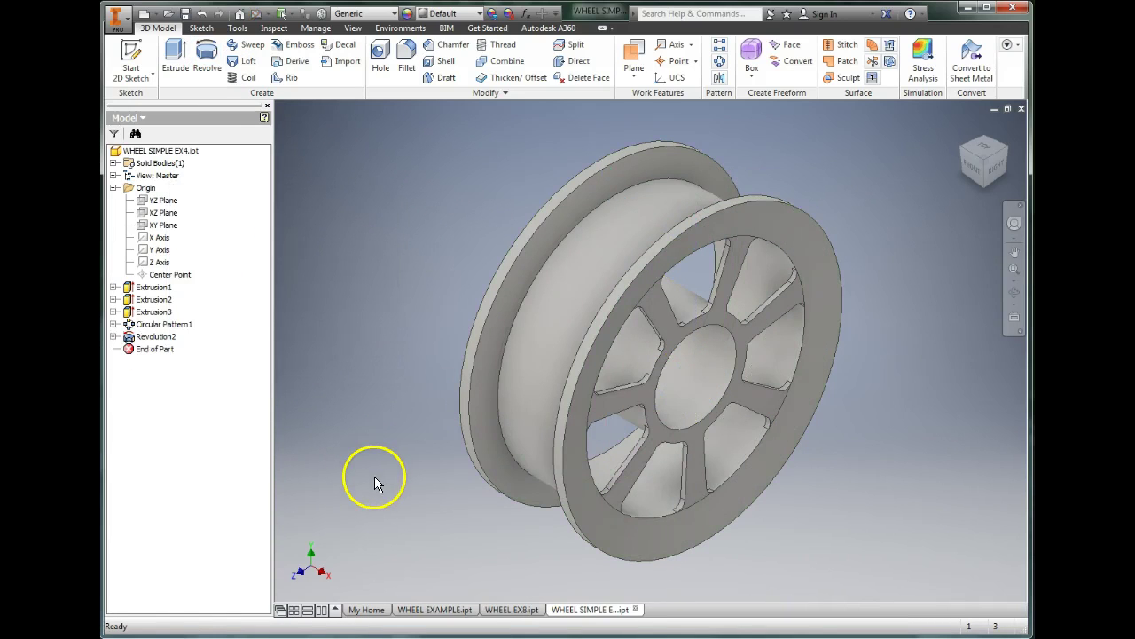